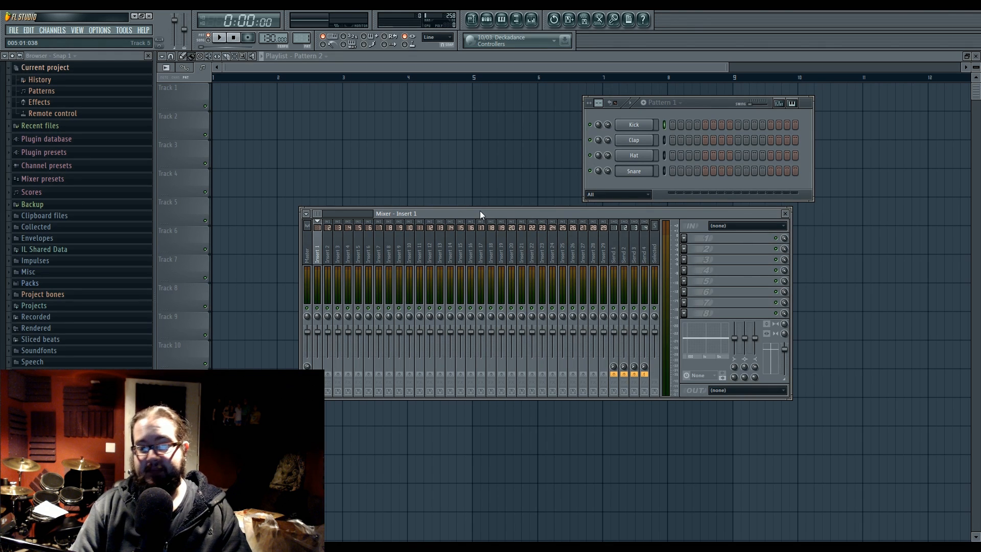
Step: Load the Control Surface effect into the first effect slot of mixer track Insert 1 and reposition its window
{"action": "mouse_move", "coordinate": [480, 215]}
{"action": "left_mouse_down"}
{"action": "mouse_move", "coordinate": [477, 225]}
{"action": "mouse_move", "coordinate": [479, 213]}
{"action": "left_mouse_up"}
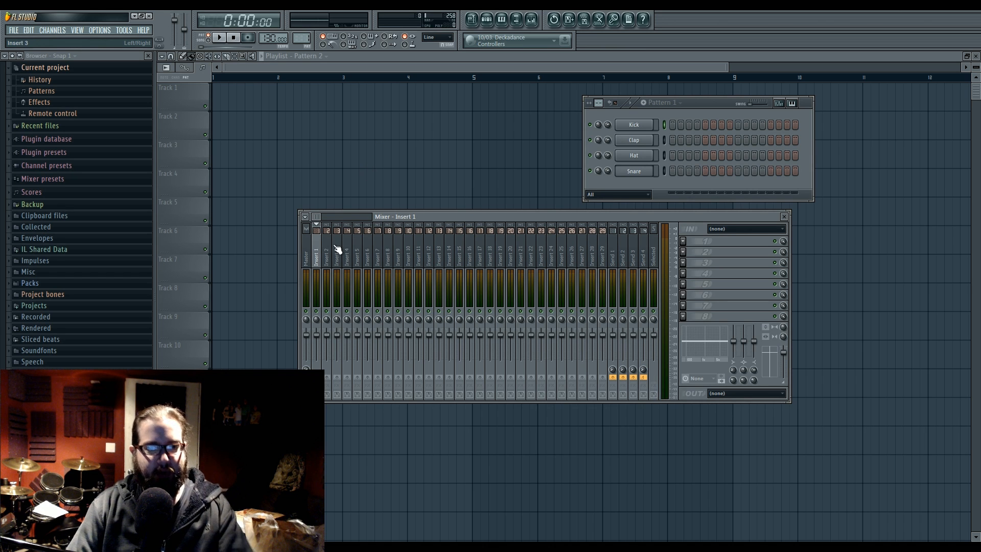
{"action": "left_click", "coordinate": [683, 241]}
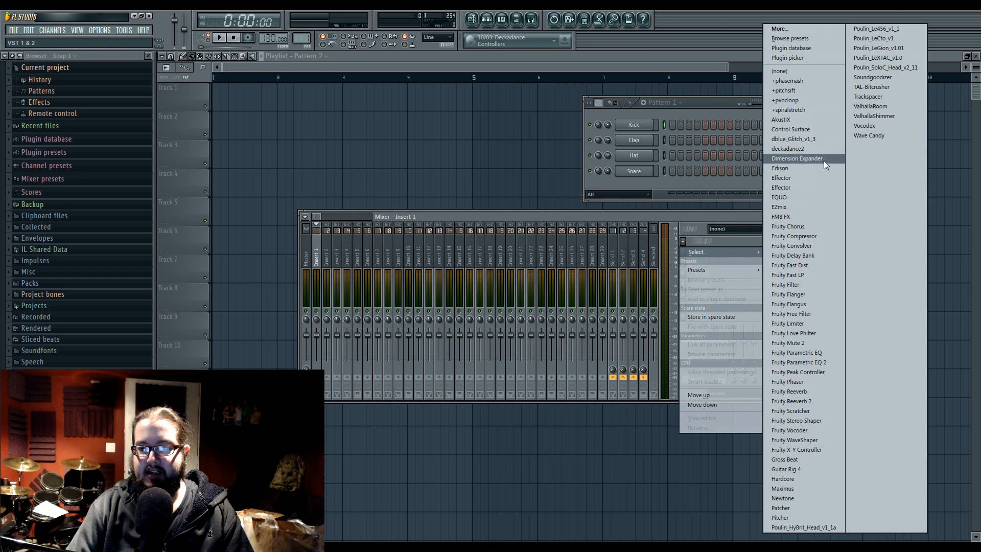
{"action": "left_click", "coordinate": [820, 131]}
{"action": "left_click_drag", "start_coordinate": [424, 85], "coordinate": [482, 109]}
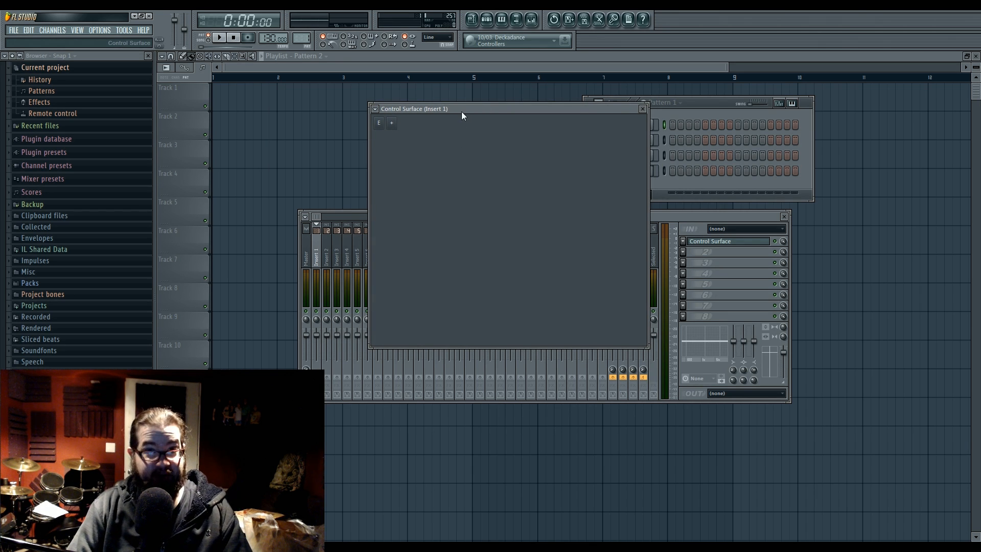
Step: Add a knob, an XY pad and a slider to the control surface and spread them apart
{"action": "left_click", "coordinate": [395, 122]}
{"action": "left_click", "coordinate": [400, 133]}
{"action": "left_click", "coordinate": [392, 124]}
{"action": "left_click", "coordinate": [404, 143]}
{"action": "left_click", "coordinate": [392, 126]}
{"action": "left_click", "coordinate": [406, 152]}
{"action": "left_click_drag", "start_coordinate": [536, 234], "coordinate": [610, 180]}
{"action": "left_click_drag", "start_coordinate": [509, 214], "coordinate": [495, 199]}
Step: Toggle the control surface's edit mode on and off, and add a second knob to the surface
{"action": "left_click", "coordinate": [381, 124]}
{"action": "left_click", "coordinate": [380, 124]}
{"action": "left_click", "coordinate": [381, 124]}
{"action": "left_click", "coordinate": [381, 126]}
{"action": "left_click", "coordinate": [381, 125]}
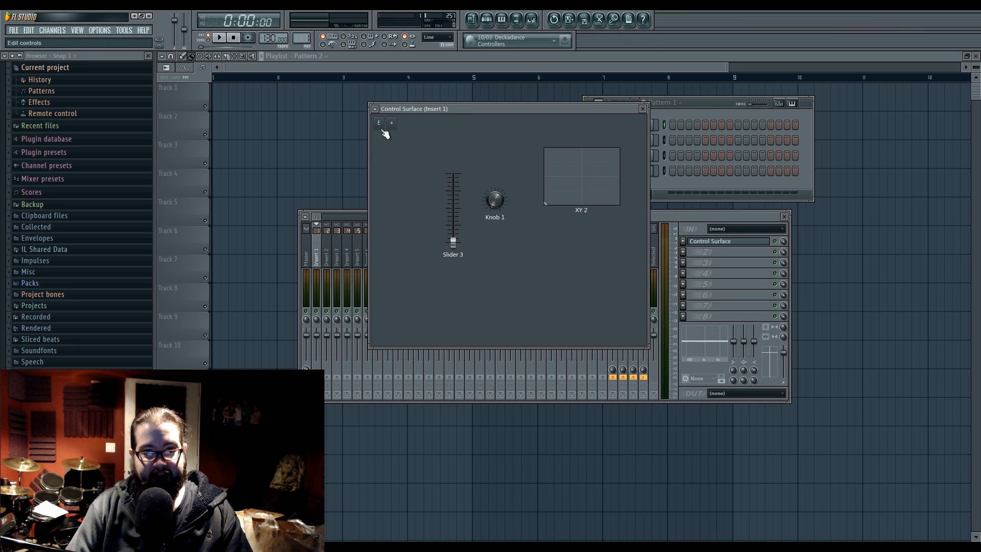
{"action": "left_click", "coordinate": [392, 125]}
{"action": "left_click", "coordinate": [401, 134]}
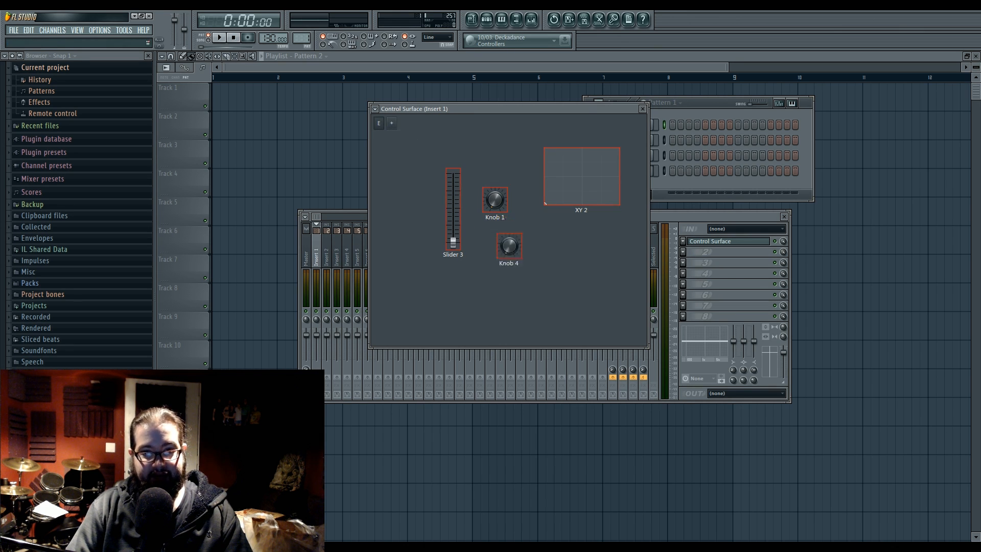
Step: Compare the first knob's options with edit mode on and off, and test the slider by raising it partway
{"action": "right_click", "coordinate": [501, 200]}
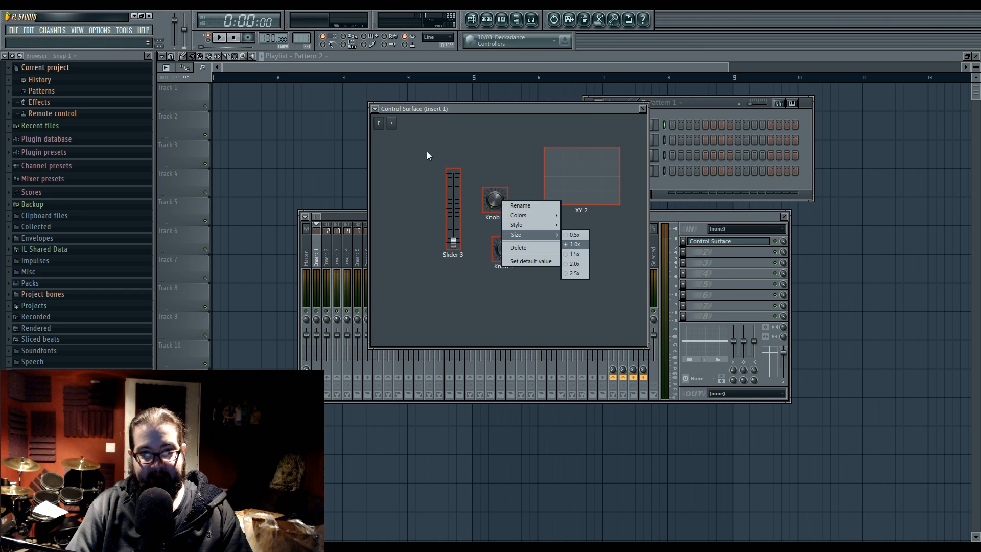
{"action": "left_click", "coordinate": [381, 124]}
{"action": "right_click", "coordinate": [493, 200]}
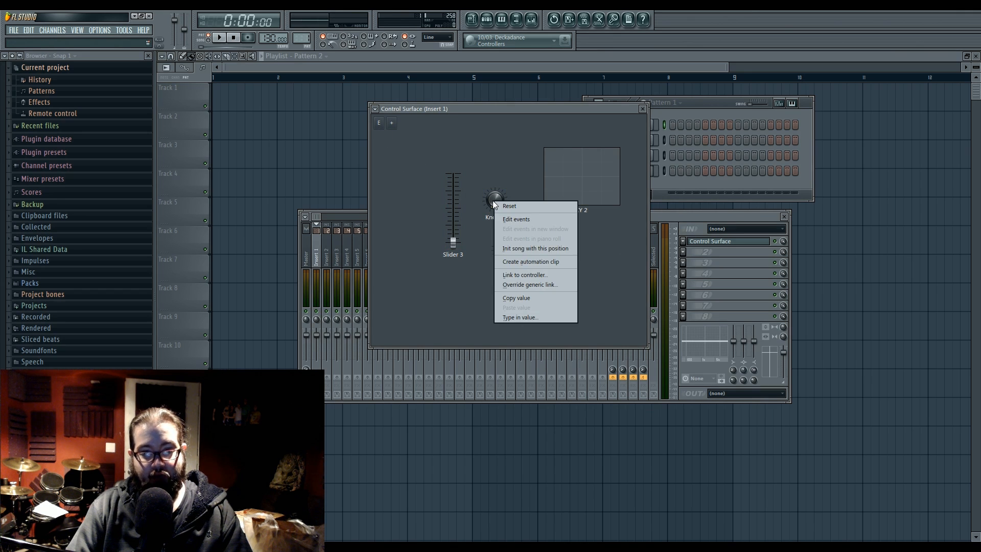
{"action": "left_click", "coordinate": [495, 179]}
{"action": "left_click_drag", "start_coordinate": [452, 241], "coordinate": [463, 219]}
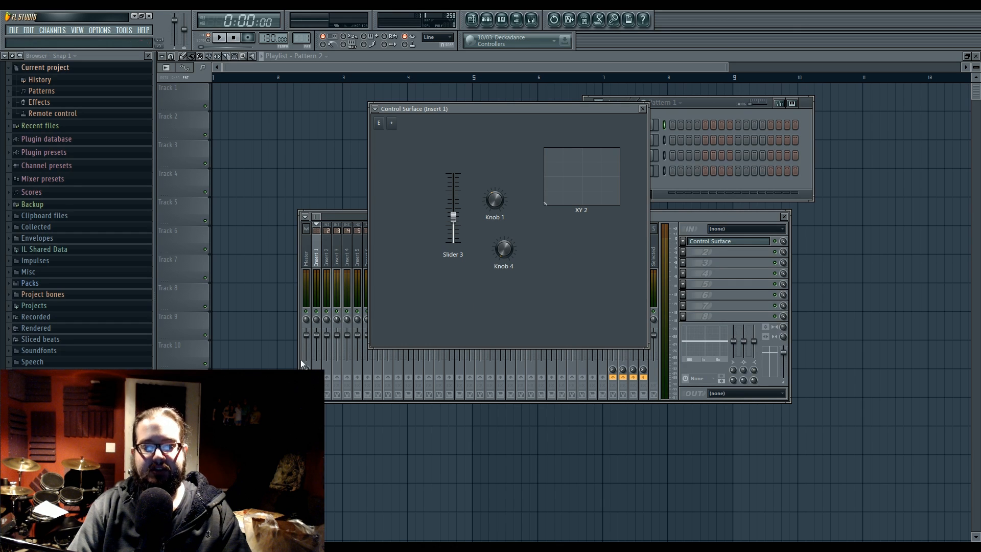
Step: Review the internal controllers available for linking to the Insert 1 volume fader, and close the settings without linking
{"action": "right_click", "coordinate": [317, 335]}
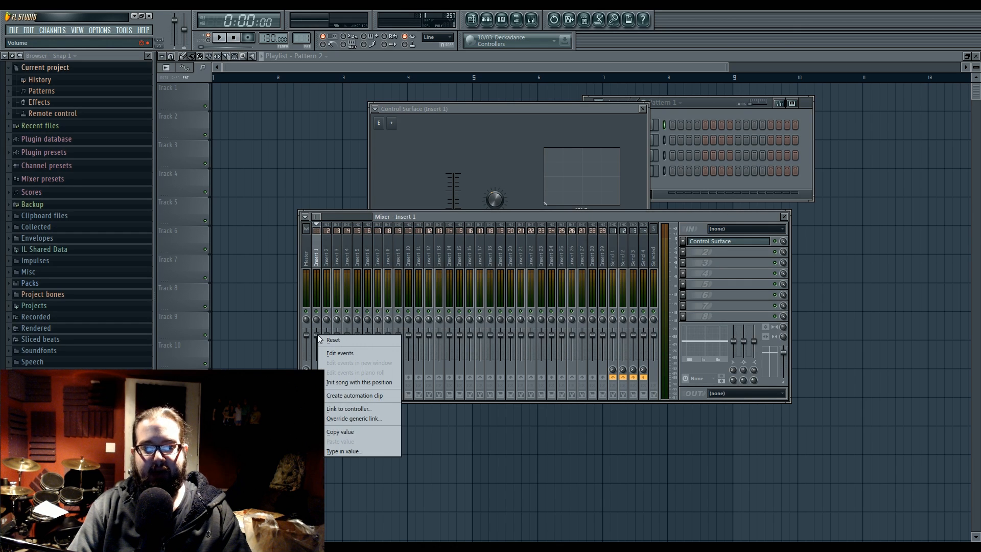
{"action": "left_click", "coordinate": [382, 406]}
{"action": "left_click", "coordinate": [511, 278]}
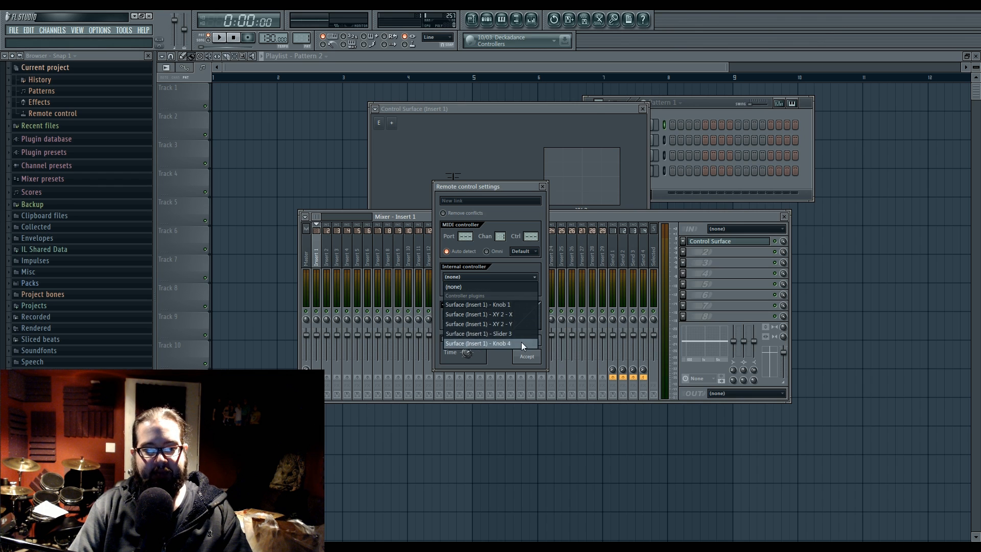
{"action": "left_click", "coordinate": [542, 187]}
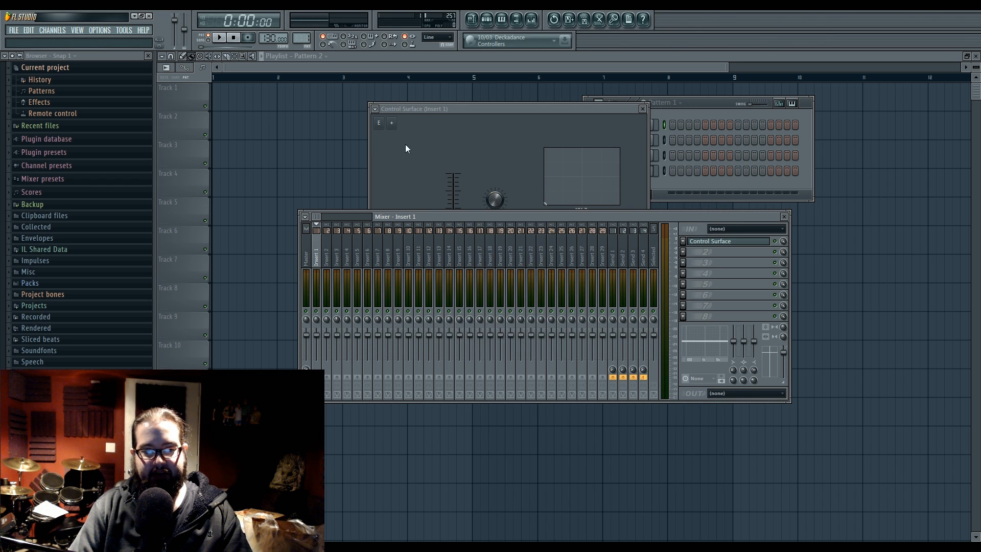
Step: Rename the first knob on the control surface as "da knob" and leave edit mode
{"action": "left_click", "coordinate": [379, 123]}
{"action": "right_click", "coordinate": [499, 205]}
{"action": "left_click", "coordinate": [513, 213]}
{"action": "type", "text": "da knob"}
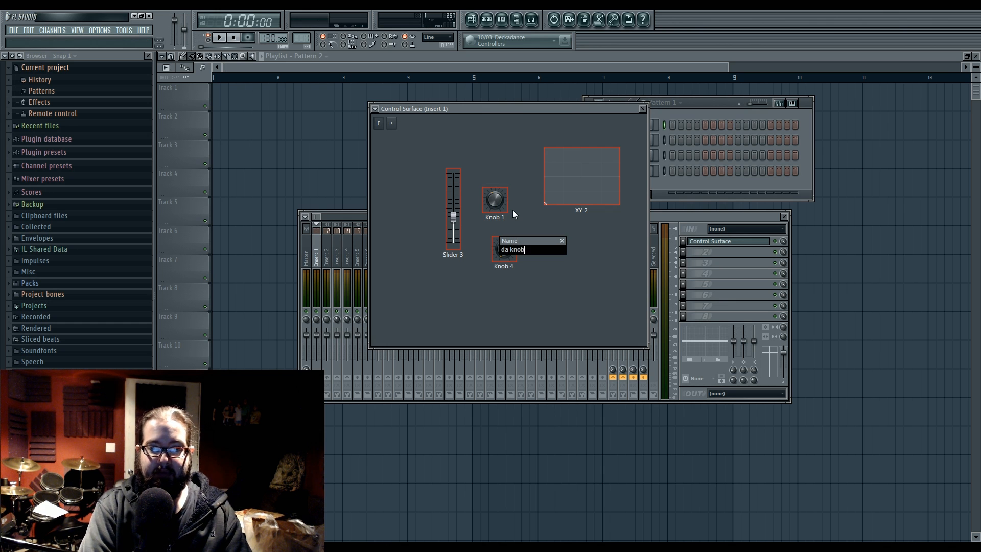
{"action": "key", "text": "Return"}
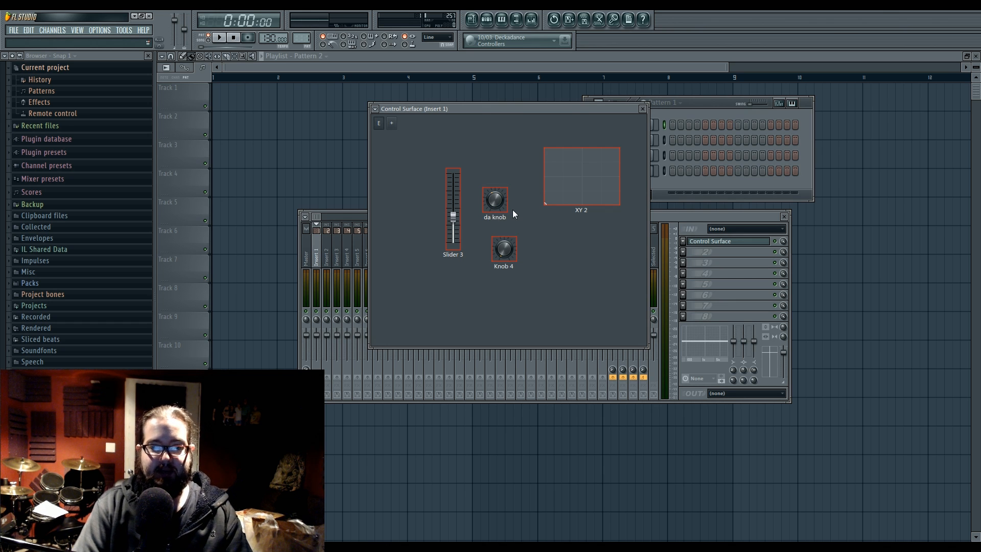
{"action": "left_click", "coordinate": [378, 122]}
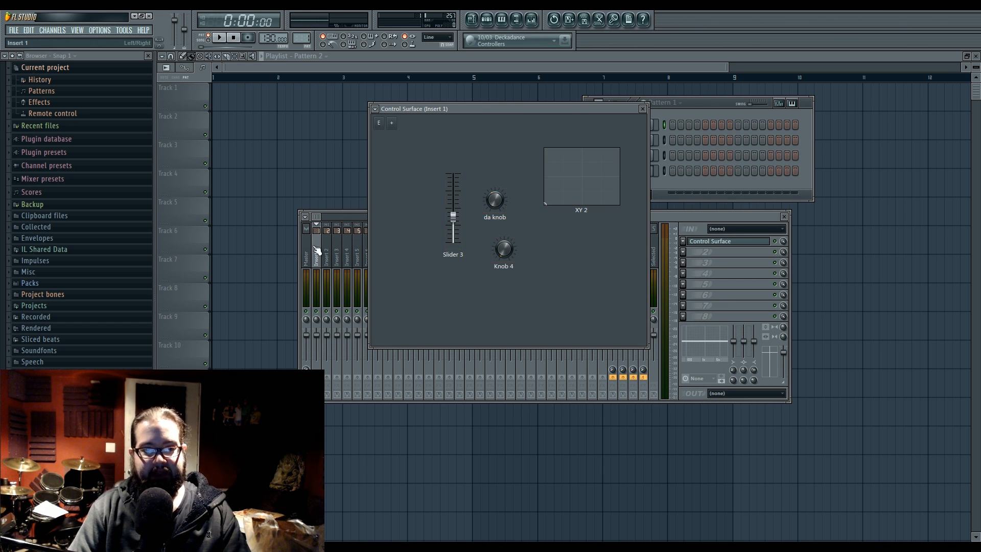
Step: Check the renamed knob in the internal controller choices for the Insert 1 volume fader
{"action": "right_click", "coordinate": [320, 342]}
{"action": "left_click", "coordinate": [368, 411]}
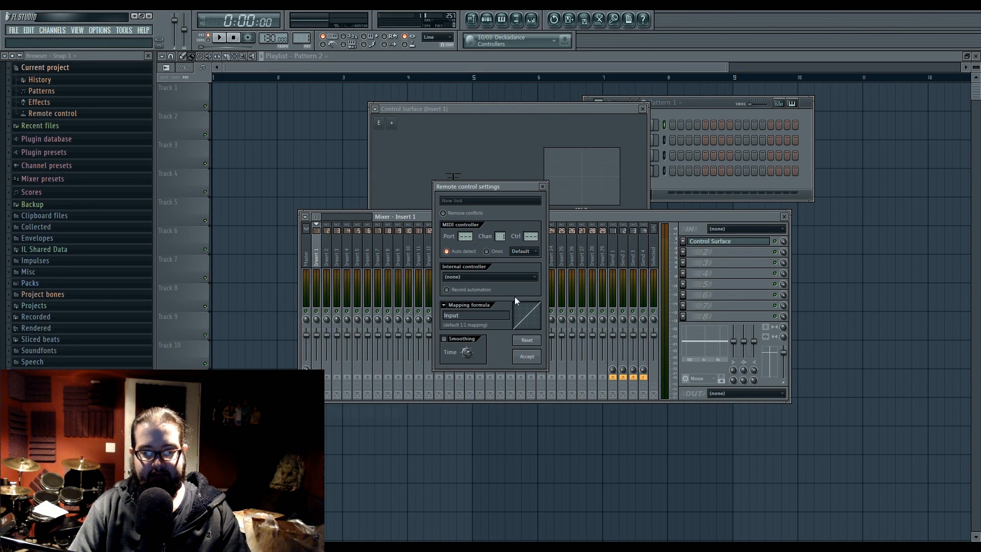
{"action": "left_click", "coordinate": [525, 277]}
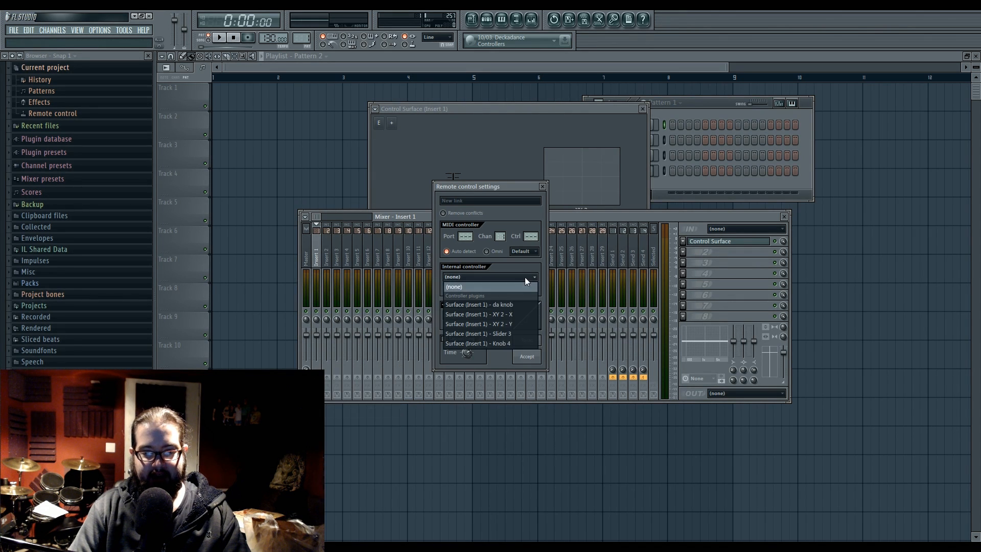
{"action": "left_click", "coordinate": [520, 306]}
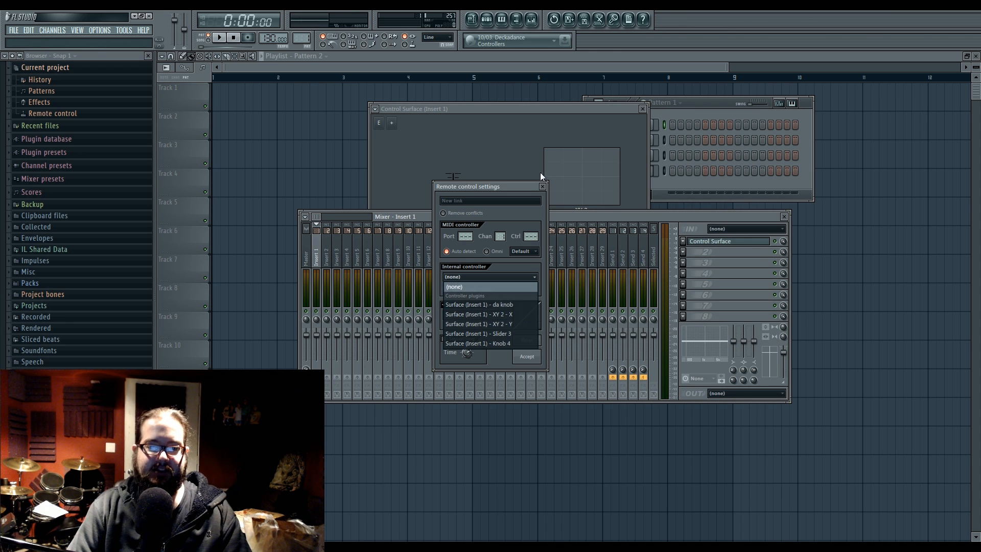
Step: Move the Control Surface window aside and enlarge it to make room for more controls
{"action": "left_click", "coordinate": [523, 110]}
{"action": "left_click_drag", "start_coordinate": [523, 110], "coordinate": [472, 109]}
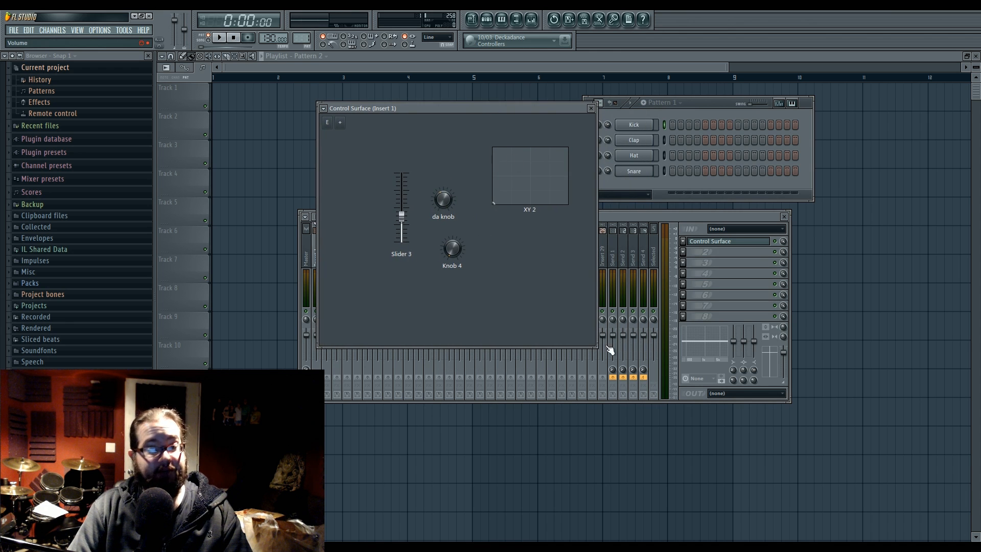
{"action": "left_click_drag", "start_coordinate": [597, 348], "coordinate": [666, 376]}
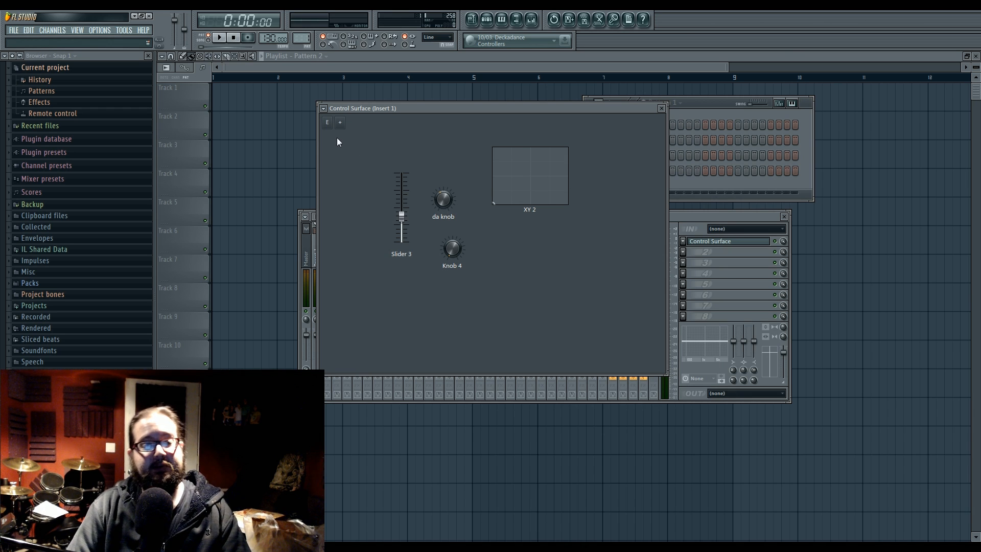
Step: Enter the control surface's edit mode and set Slider 3's size to 2.5x
{"action": "left_click", "coordinate": [327, 122]}
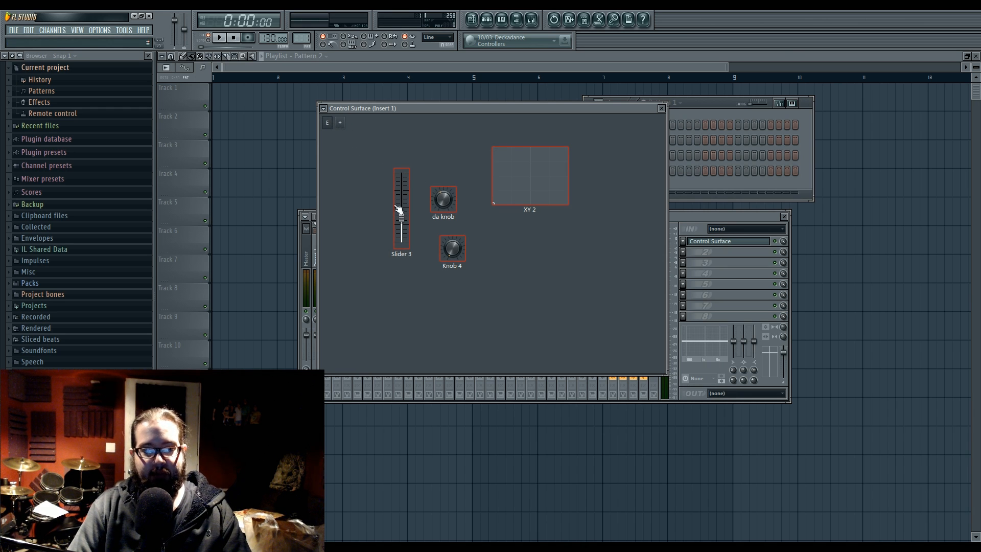
{"action": "right_click", "coordinate": [403, 193]}
{"action": "mouse_move", "coordinate": [440, 228]}
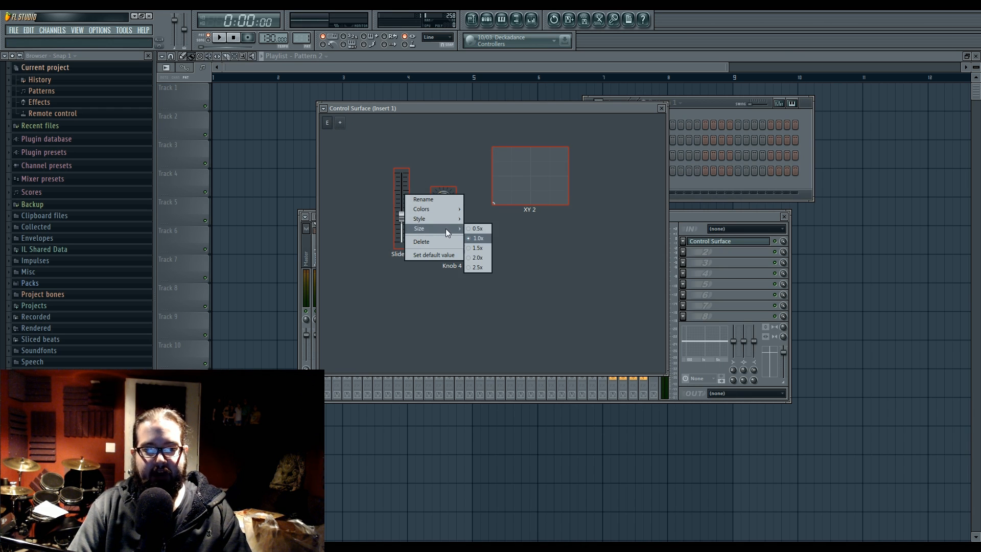
{"action": "left_click", "coordinate": [477, 267]}
Step: Change Slider 3's style, trying Carved with fill before choosing Round Handle
{"action": "right_click", "coordinate": [400, 219]}
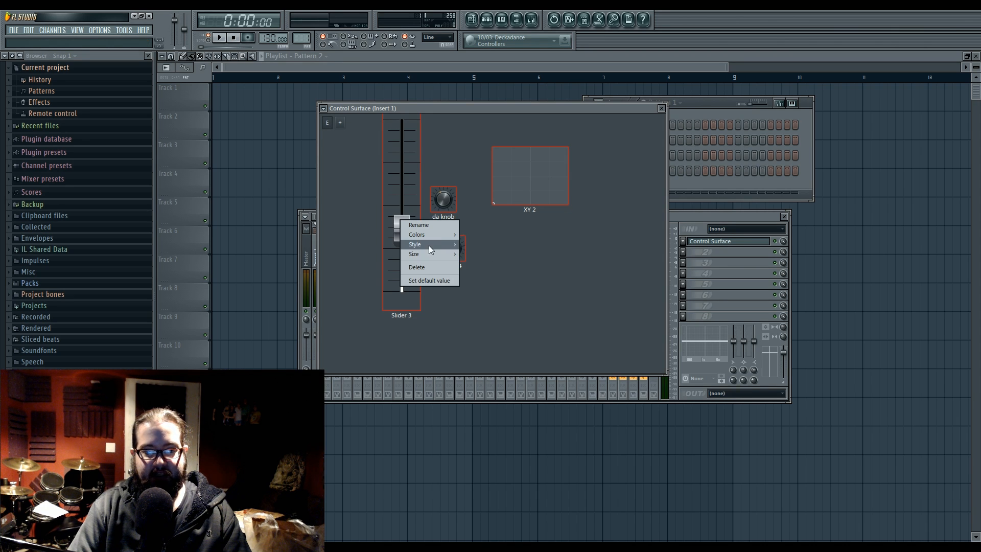
{"action": "mouse_move", "coordinate": [429, 248]}
{"action": "left_click", "coordinate": [483, 244]}
{"action": "right_click", "coordinate": [382, 260]}
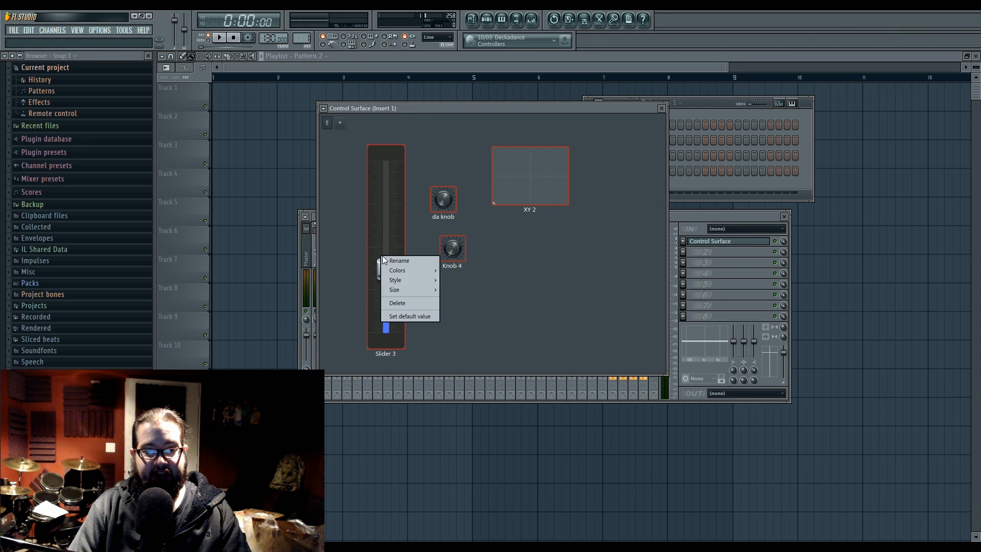
{"action": "mouse_move", "coordinate": [408, 280]}
{"action": "left_click", "coordinate": [486, 298]}
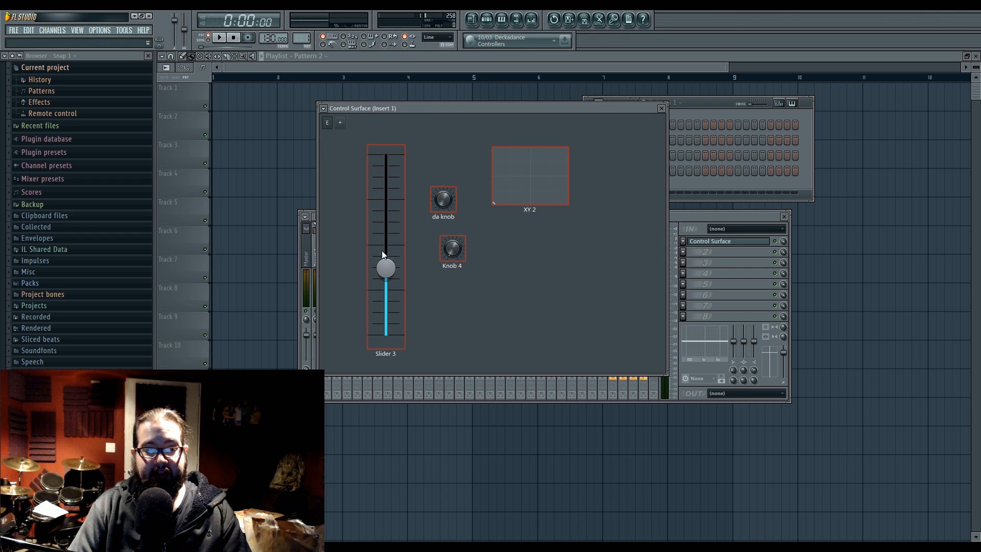
Step: Set Slider 3's fill color to pink and its pressed fill color to green
{"action": "right_click", "coordinate": [386, 255]}
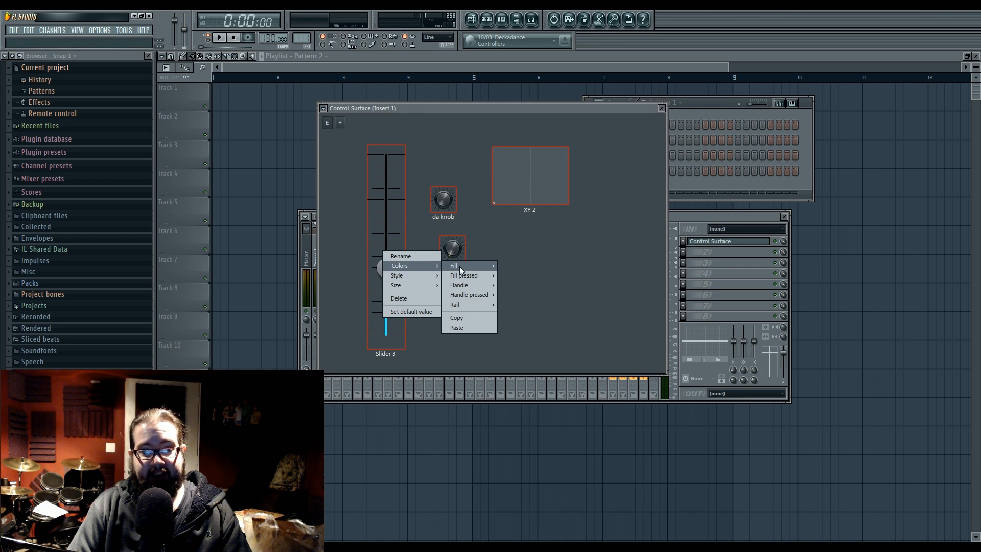
{"action": "mouse_move", "coordinate": [473, 265]}
{"action": "left_click", "coordinate": [611, 271]}
{"action": "right_click", "coordinate": [394, 262]}
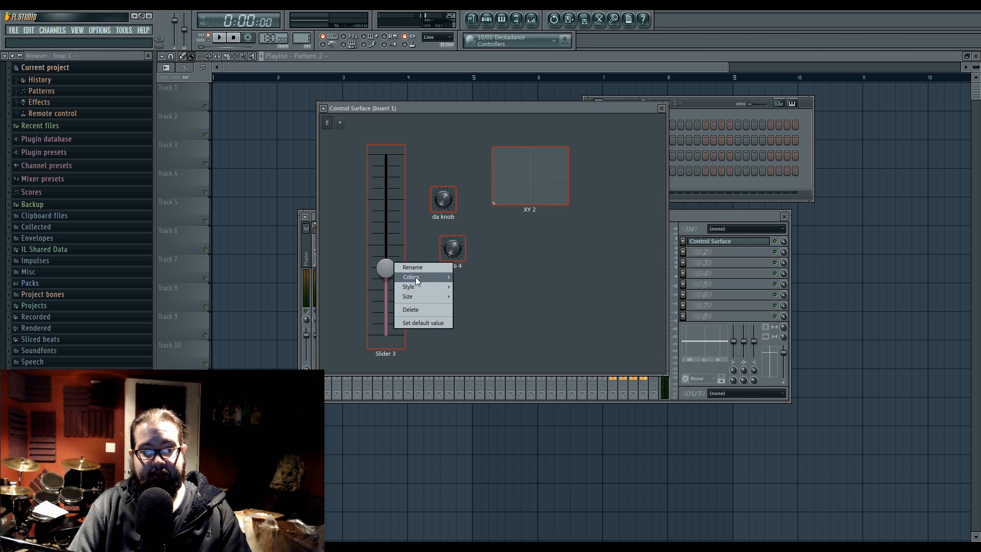
{"action": "mouse_move", "coordinate": [432, 275]}
{"action": "mouse_move", "coordinate": [479, 287]}
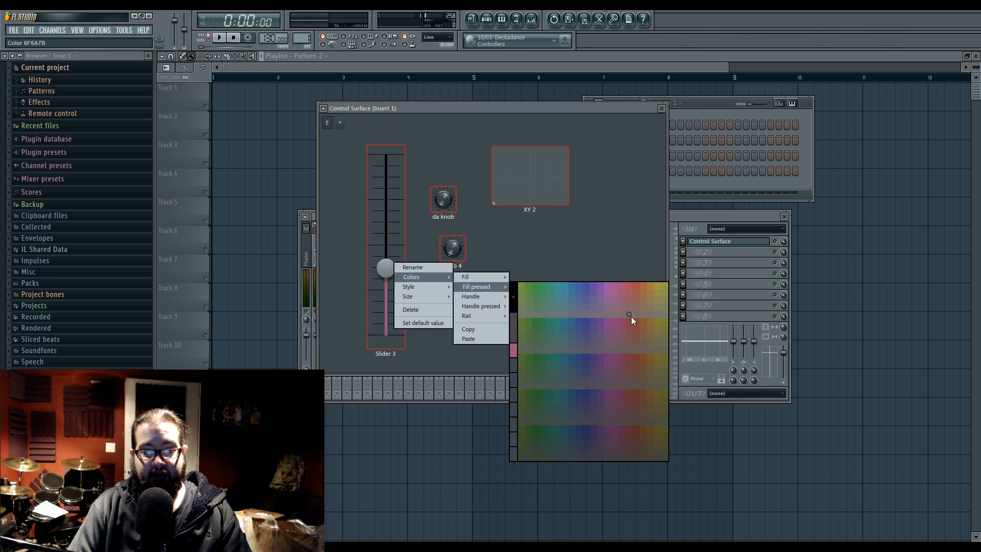
{"action": "left_click", "coordinate": [545, 337]}
Step: Set Slider 3's handle color to green and choose a different color for its pressed handle
{"action": "right_click", "coordinate": [382, 268]}
{"action": "mouse_move", "coordinate": [424, 285]}
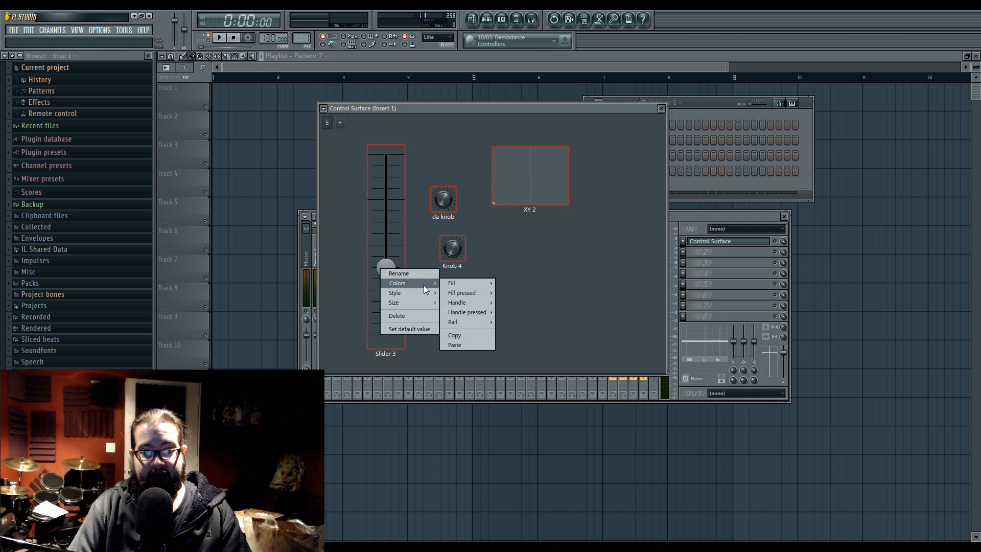
{"action": "mouse_move", "coordinate": [465, 302]}
{"action": "left_click", "coordinate": [513, 315]}
{"action": "right_click", "coordinate": [400, 277]}
{"action": "mouse_move", "coordinate": [431, 286]}
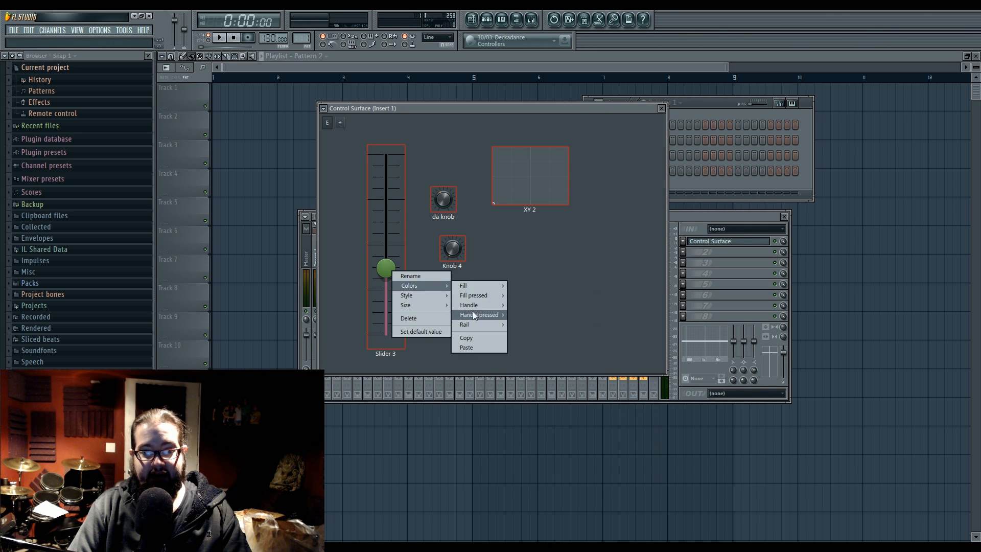
{"action": "mouse_move", "coordinate": [475, 316]}
{"action": "left_click", "coordinate": [613, 387]}
Step: Set Slider 3's rail color to red and raise the slider outside edit mode to test the new look
{"action": "right_click", "coordinate": [390, 265]}
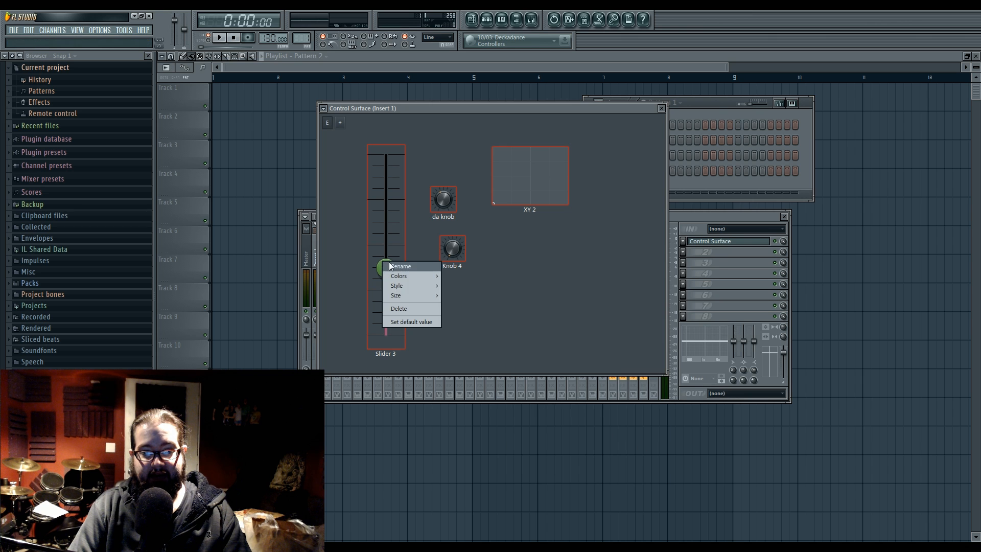
{"action": "mouse_move", "coordinate": [418, 278]}
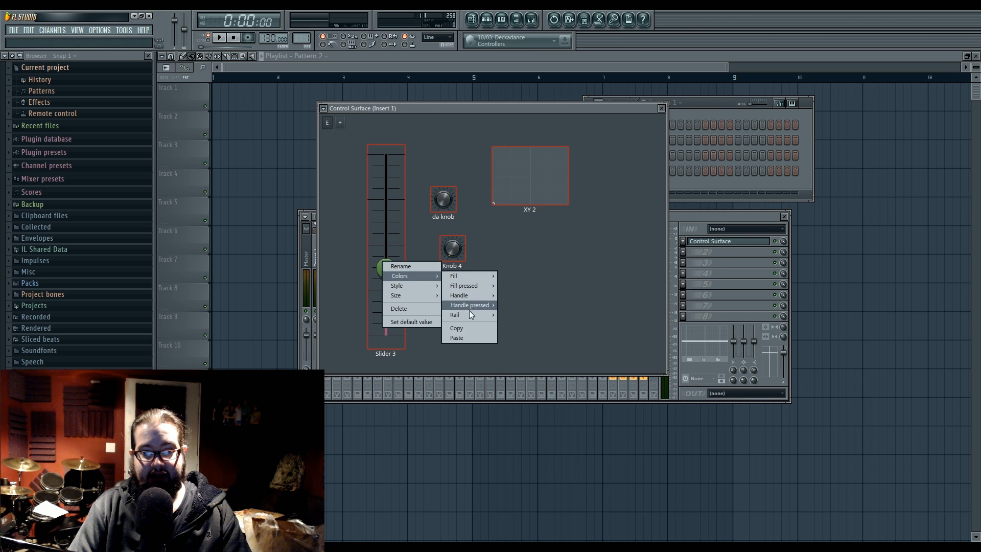
{"action": "mouse_move", "coordinate": [471, 315]}
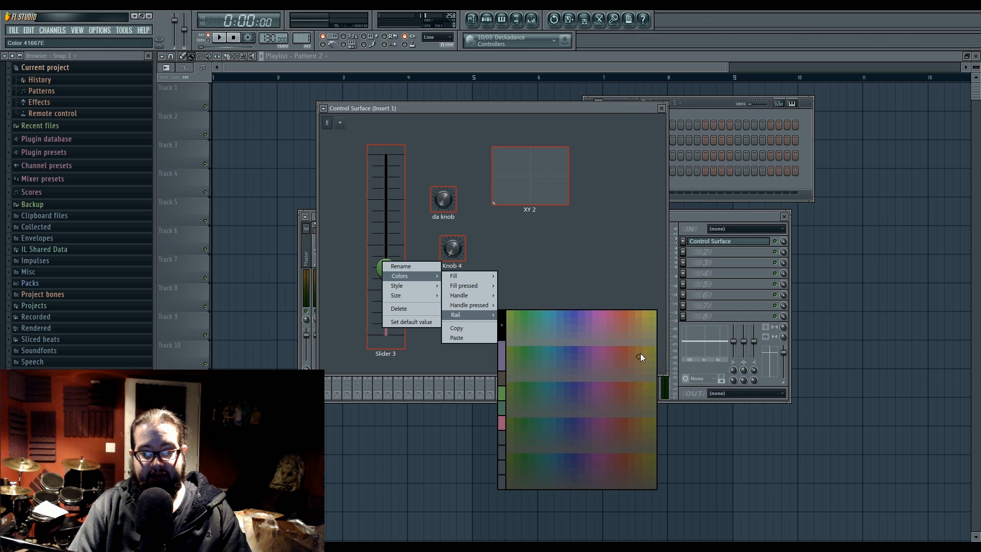
{"action": "left_click", "coordinate": [618, 352]}
{"action": "left_click", "coordinate": [331, 122]}
{"action": "left_click_drag", "start_coordinate": [386, 268], "coordinate": [385, 232]}
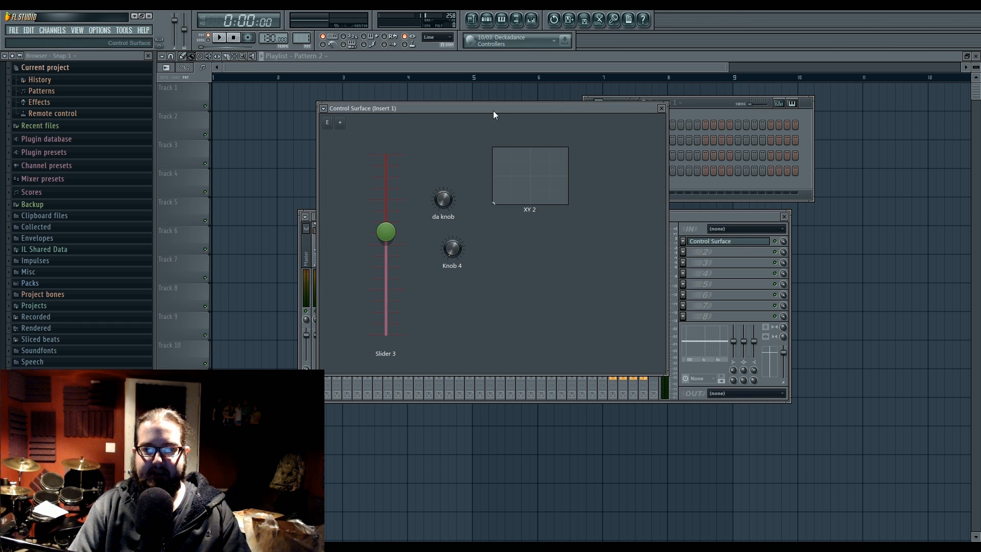
Step: Nudge the Control Surface window upward and open the plugin's help page in the reference manual
{"action": "mouse_move", "coordinate": [490, 111]}
{"action": "left_mouse_down"}
{"action": "mouse_move", "coordinate": [476, 128]}
{"action": "mouse_move", "coordinate": [479, 107]}
{"action": "mouse_move", "coordinate": [510, 155]}
{"action": "mouse_move", "coordinate": [489, 162]}
{"action": "mouse_move", "coordinate": [489, 104]}
{"action": "left_mouse_up"}
{"action": "left_click", "coordinate": [323, 103]}
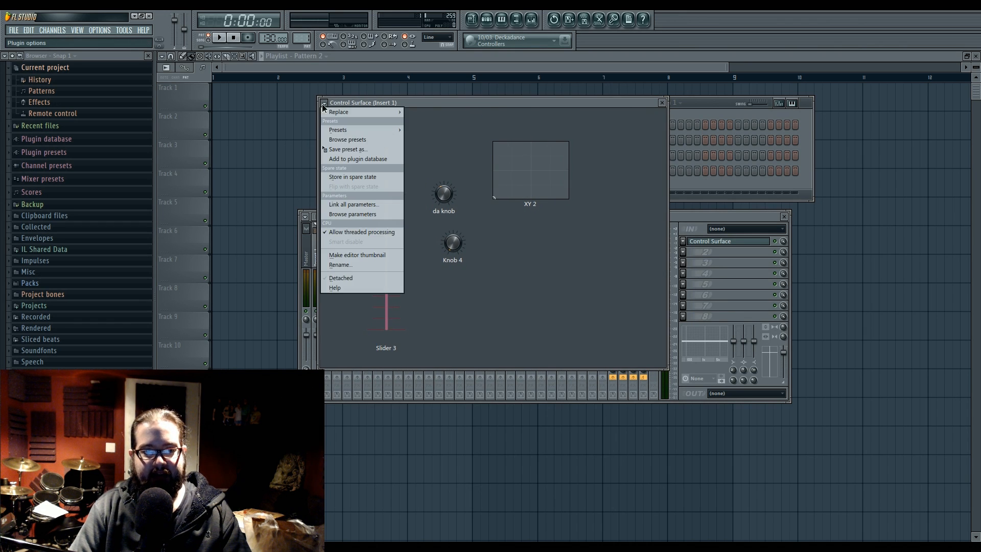
{"action": "left_click", "coordinate": [389, 287]}
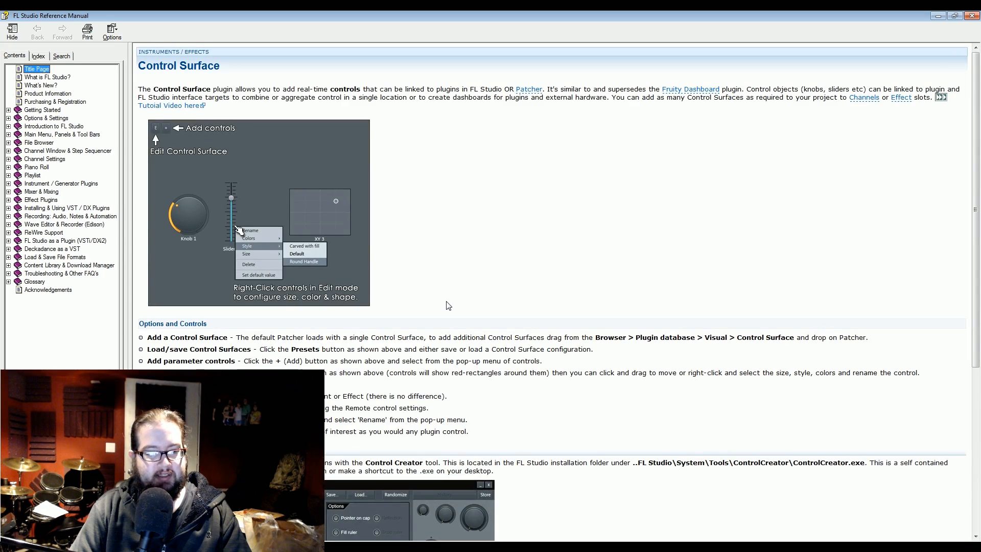
Step: Read the help page down to its Control Creator section, close the manual and move the Control Surface window aside
{"action": "scroll", "coordinate": [490, 398], "scroll_direction": "down", "scroll_amount": 5}
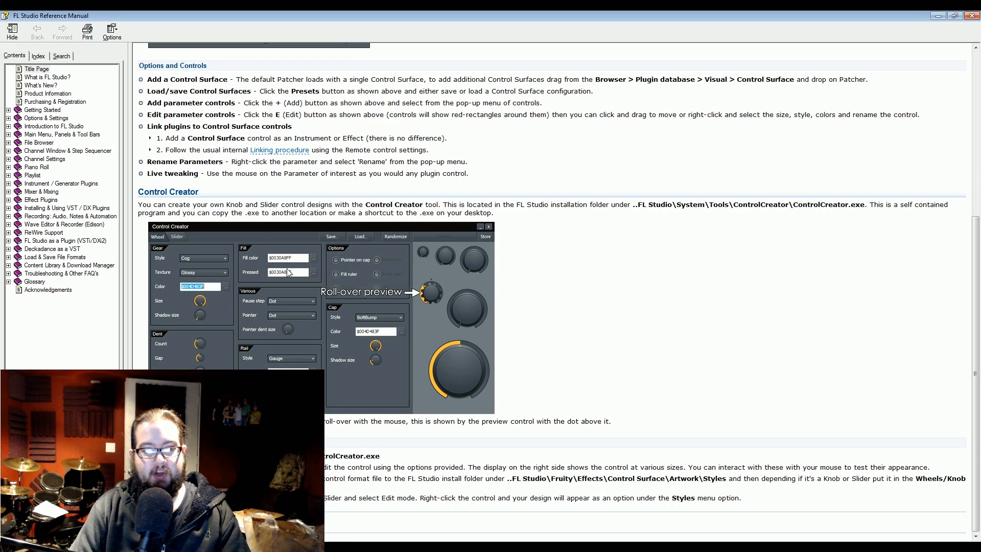
{"action": "left_click", "coordinate": [972, 15]}
{"action": "left_click_drag", "start_coordinate": [513, 102], "coordinate": [515, 102]}
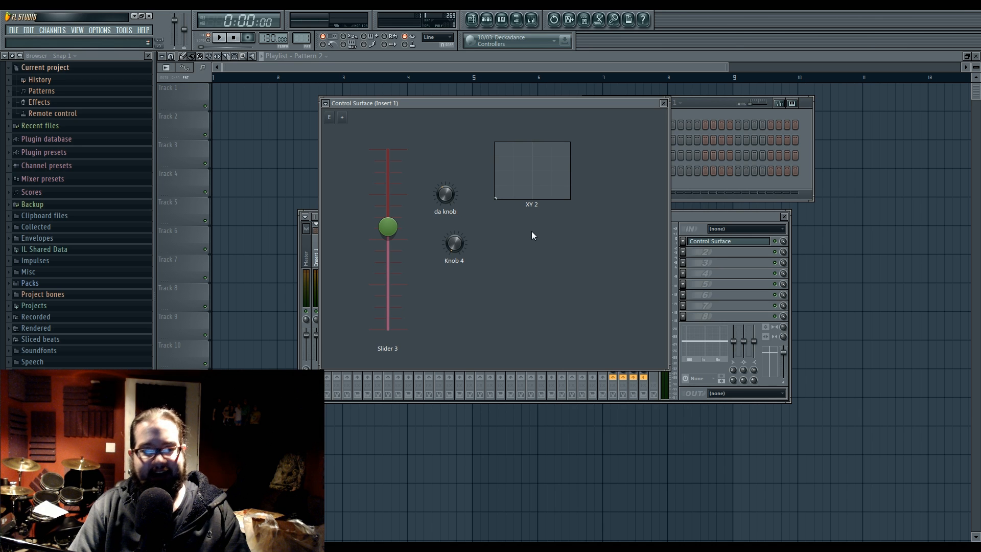
{"action": "left_click", "coordinate": [292, 549]}
{"action": "left_click", "coordinate": [293, 549]}
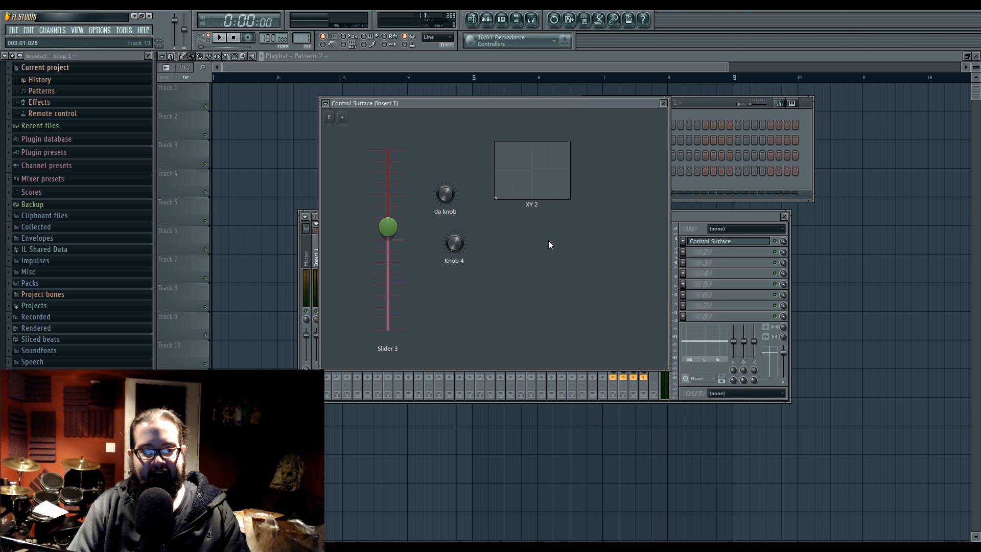
{"action": "left_click_drag", "start_coordinate": [497, 103], "coordinate": [567, 92]}
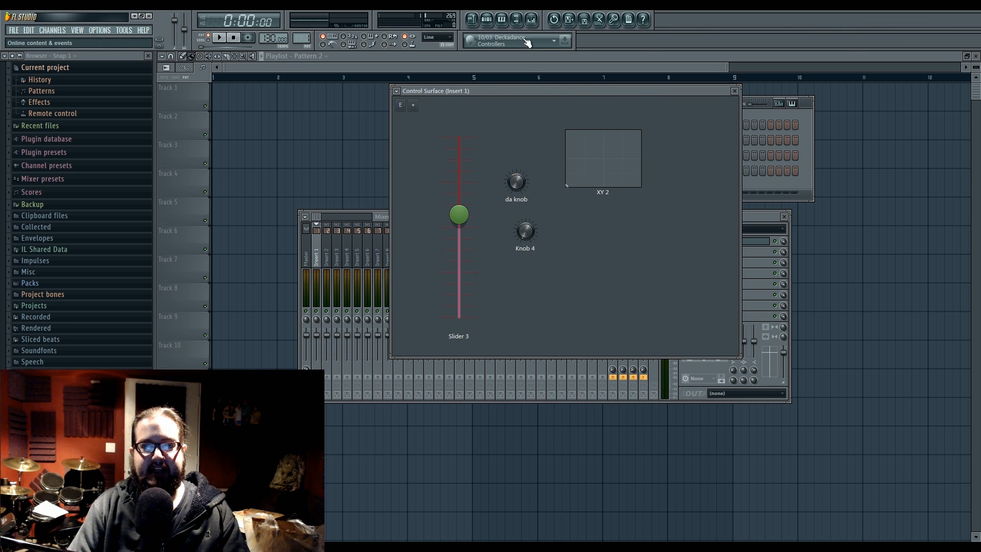
Step: Add a Patcher channel to the channel rack
{"action": "left_click", "coordinate": [486, 21]}
{"action": "left_click", "coordinate": [52, 31]}
{"action": "mouse_move", "coordinate": [77, 40]}
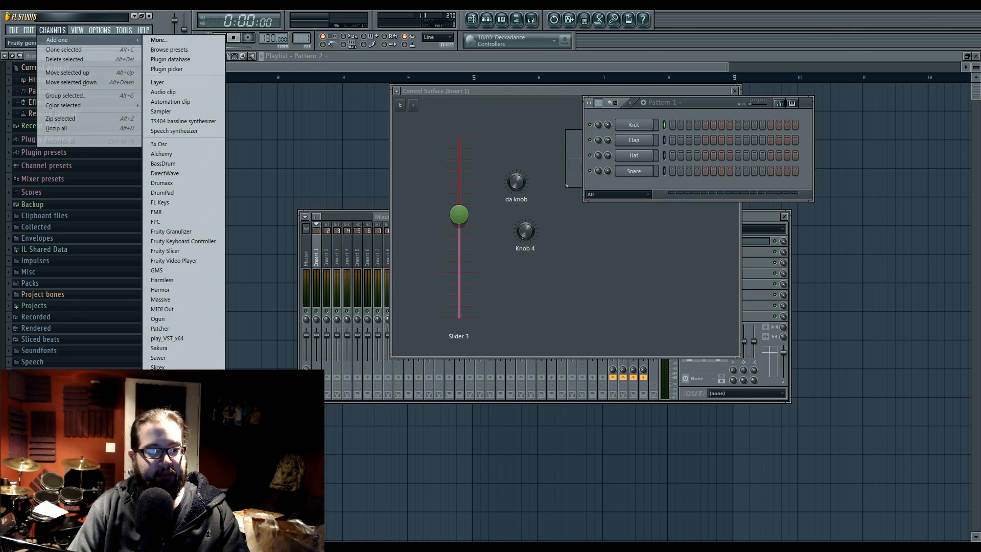
{"action": "left_click_drag", "start_coordinate": [195, 327], "coordinate": [584, 132]}
{"action": "left_click", "coordinate": [712, 104]}
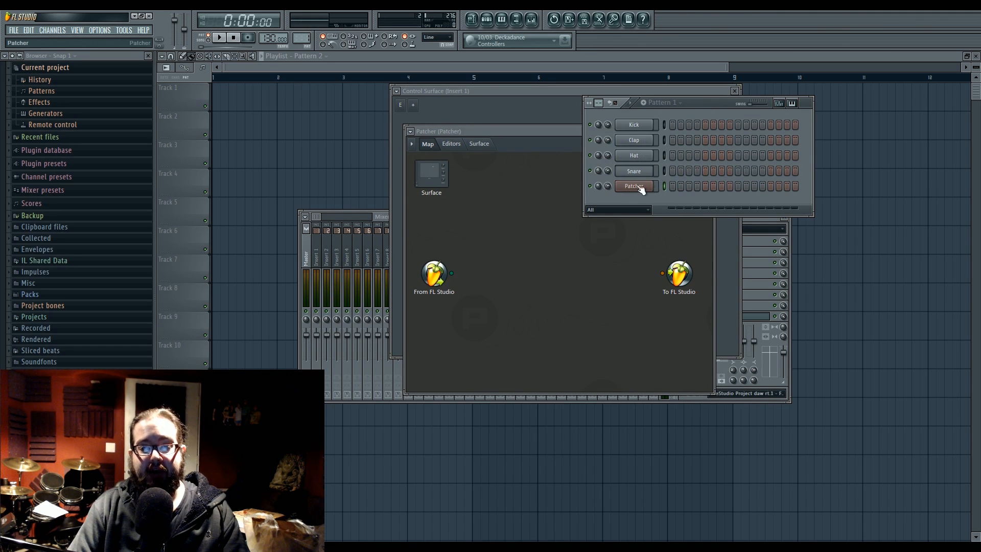
Step: Reposition the Patcher window slightly, look at its built-in Surface page and return to the map
{"action": "left_click", "coordinate": [533, 143]}
{"action": "left_click_drag", "start_coordinate": [498, 127], "coordinate": [501, 124]}
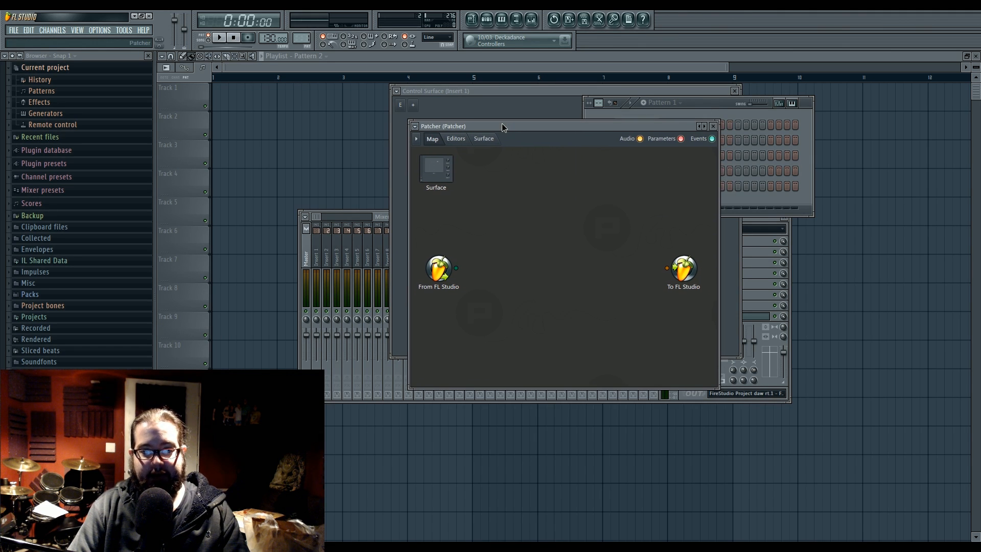
{"action": "left_click", "coordinate": [484, 139]}
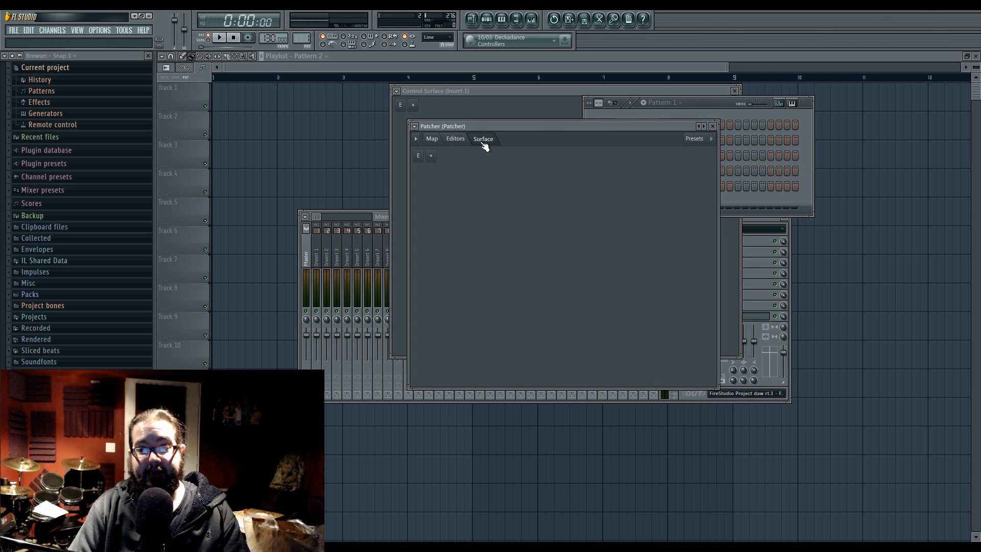
{"action": "left_click", "coordinate": [432, 139]}
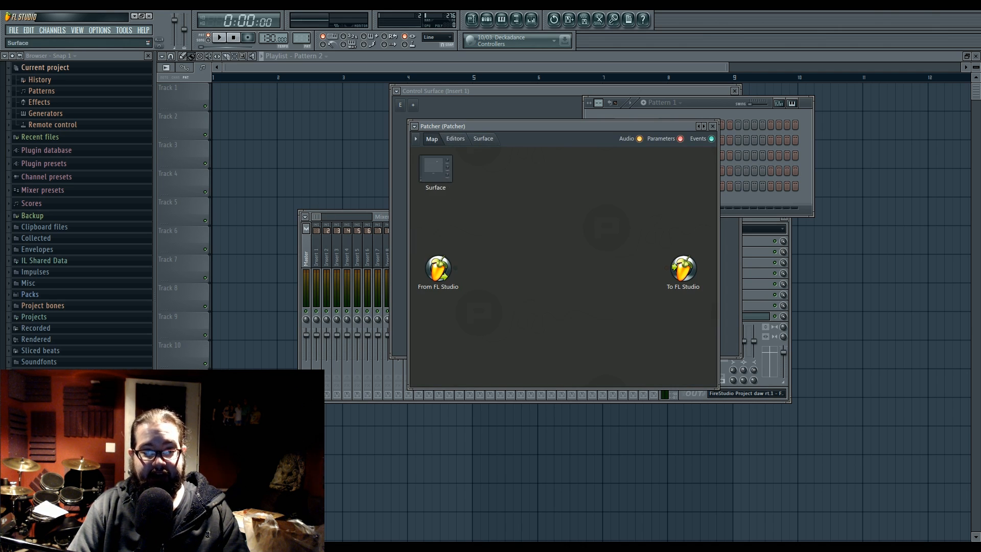
Step: Delete the default Surface module from Patcher's map and add a new Control Surface plugin in its place
{"action": "left_click_drag", "start_coordinate": [448, 169], "coordinate": [448, 174]}
{"action": "right_click", "coordinate": [449, 175]}
{"action": "left_click", "coordinate": [466, 212]}
{"action": "right_click", "coordinate": [457, 185]}
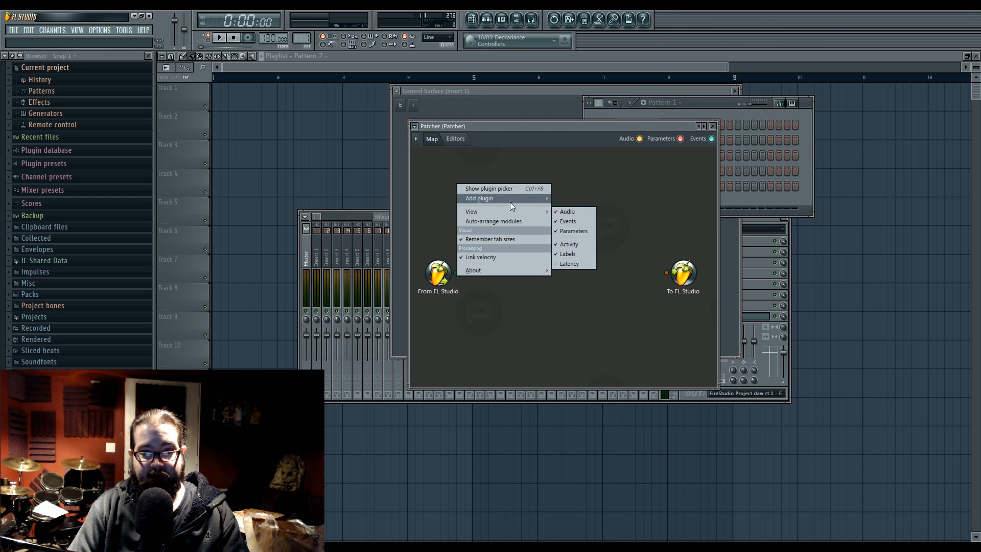
{"action": "mouse_move", "coordinate": [510, 201]}
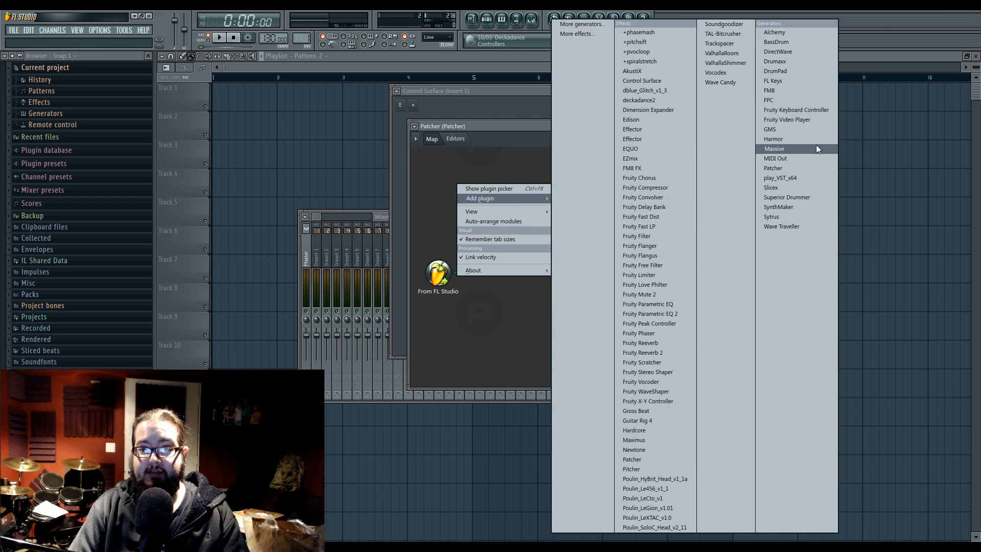
{"action": "left_click", "coordinate": [651, 80]}
Step: Add a second Control Surface to Patcher's map beside the first and check its empty page
{"action": "right_click", "coordinate": [487, 190]}
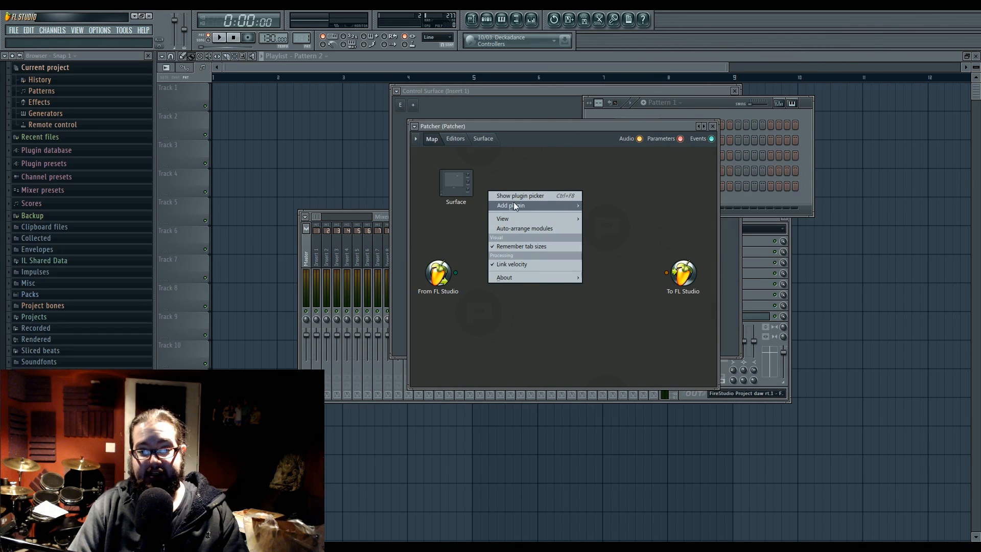
{"action": "mouse_move", "coordinate": [513, 203]}
{"action": "left_click", "coordinate": [694, 81]}
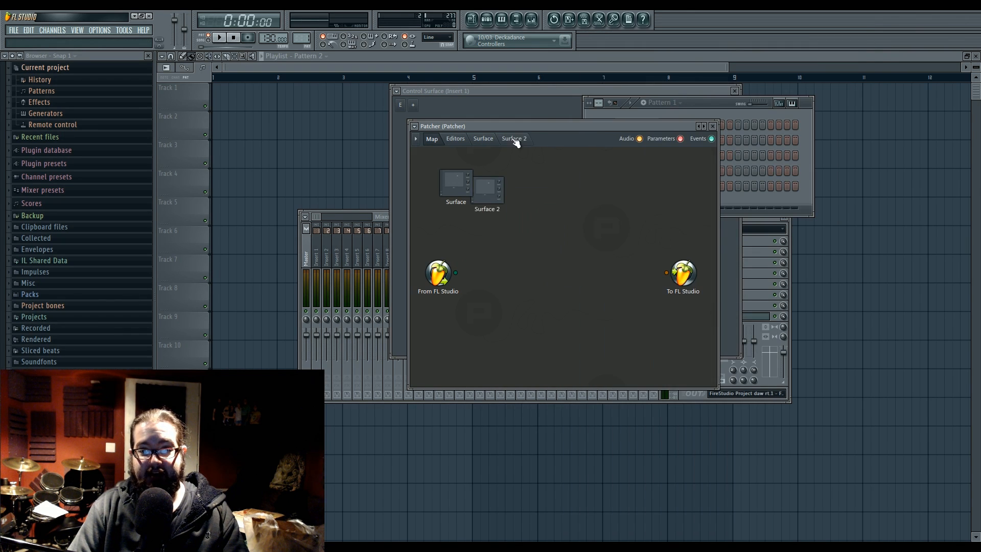
{"action": "left_click", "coordinate": [514, 139]}
{"action": "left_click", "coordinate": [431, 139]}
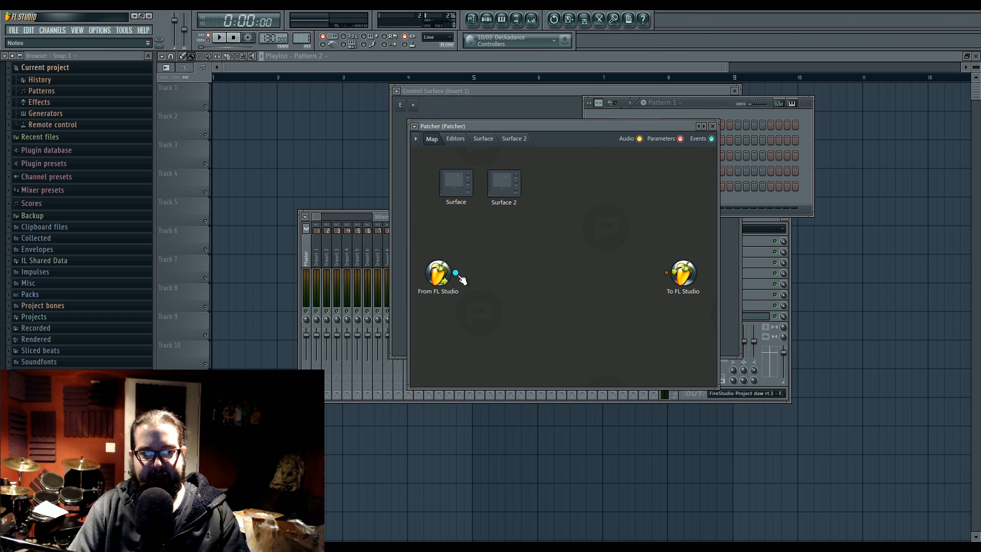
Step: Select the Patcher channel in the channel rack and add the GMS generator to its map
{"action": "right_click", "coordinate": [489, 266]}
{"action": "mouse_move", "coordinate": [504, 281]}
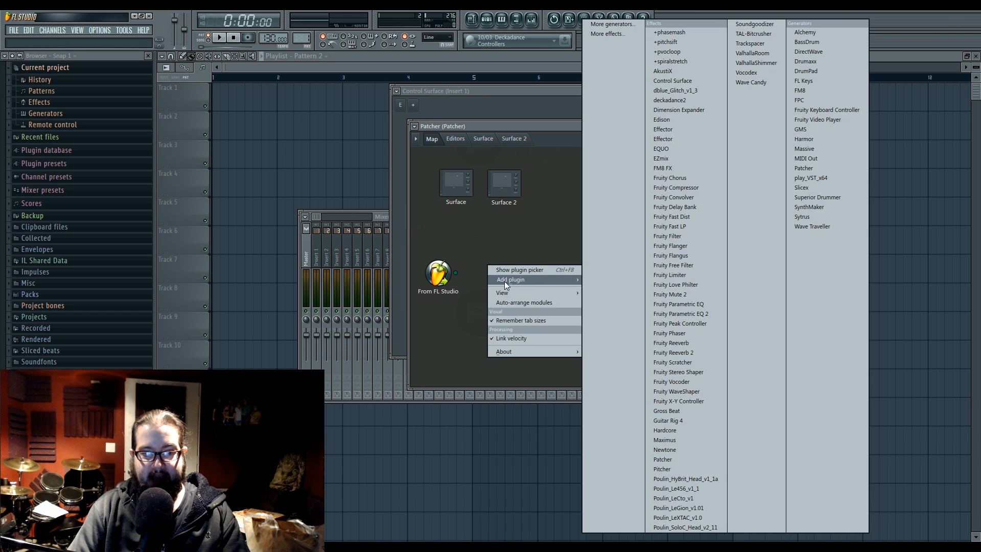
{"action": "left_click", "coordinate": [486, 20]}
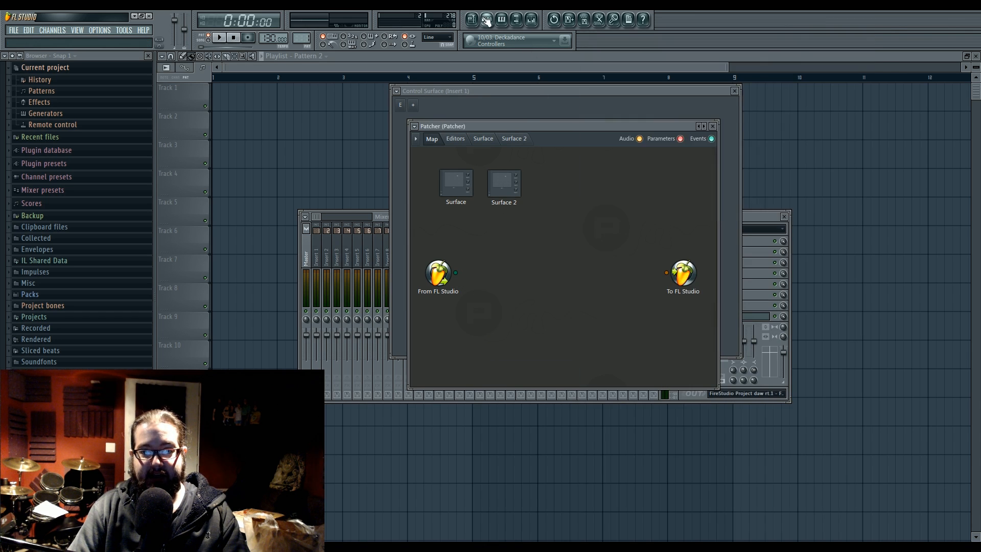
{"action": "left_click", "coordinate": [633, 186]}
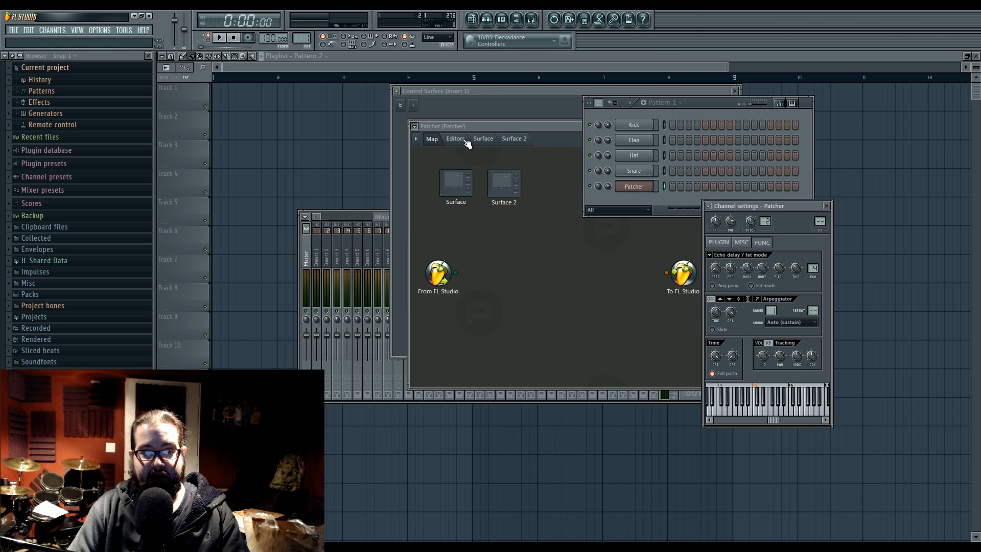
{"action": "left_click", "coordinate": [509, 264]}
{"action": "right_click", "coordinate": [508, 265]}
{"action": "mouse_move", "coordinate": [535, 281]}
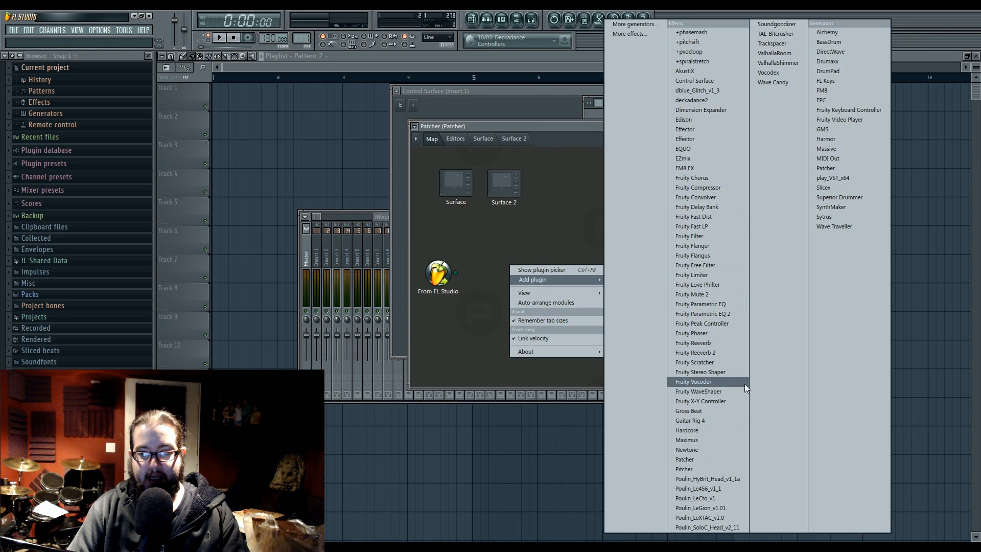
{"action": "left_click", "coordinate": [824, 129]}
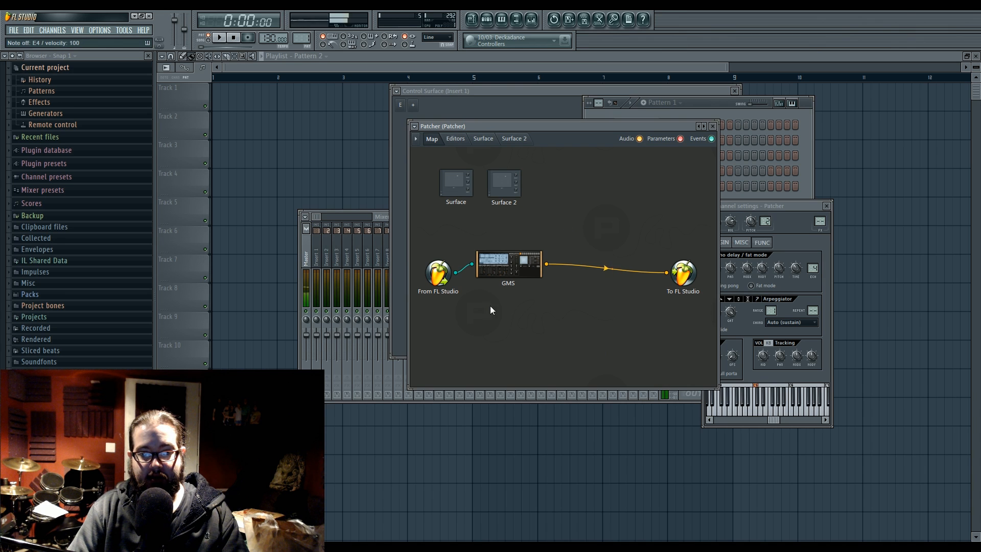
Step: Try the filter cutoff slider in the GMS editor, activate its parameter for linking and return to the map
{"action": "double_click", "coordinate": [510, 266]}
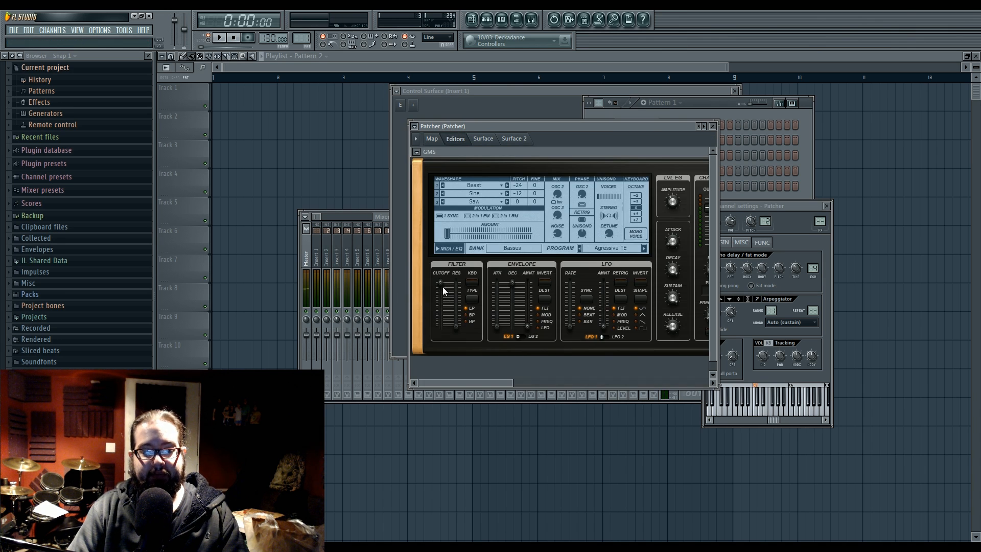
{"action": "left_click_drag", "start_coordinate": [440, 283], "coordinate": [440, 294]}
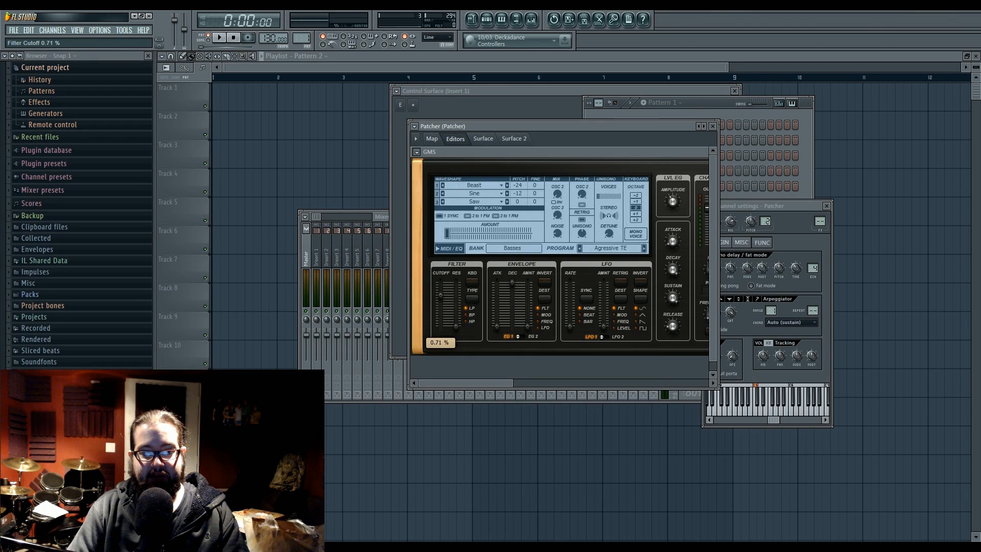
{"action": "right_click", "coordinate": [440, 284]}
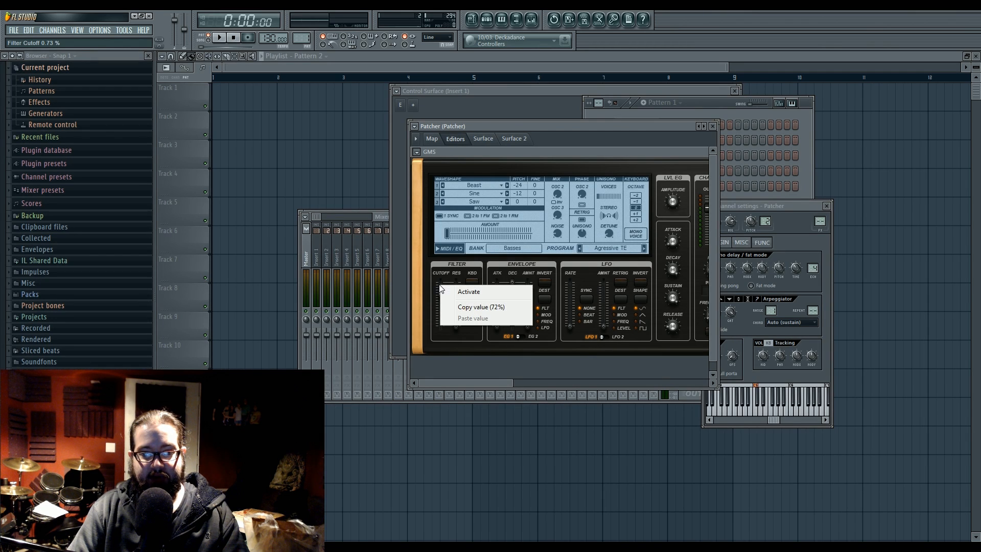
{"action": "left_click", "coordinate": [467, 293]}
{"action": "left_click", "coordinate": [432, 138]}
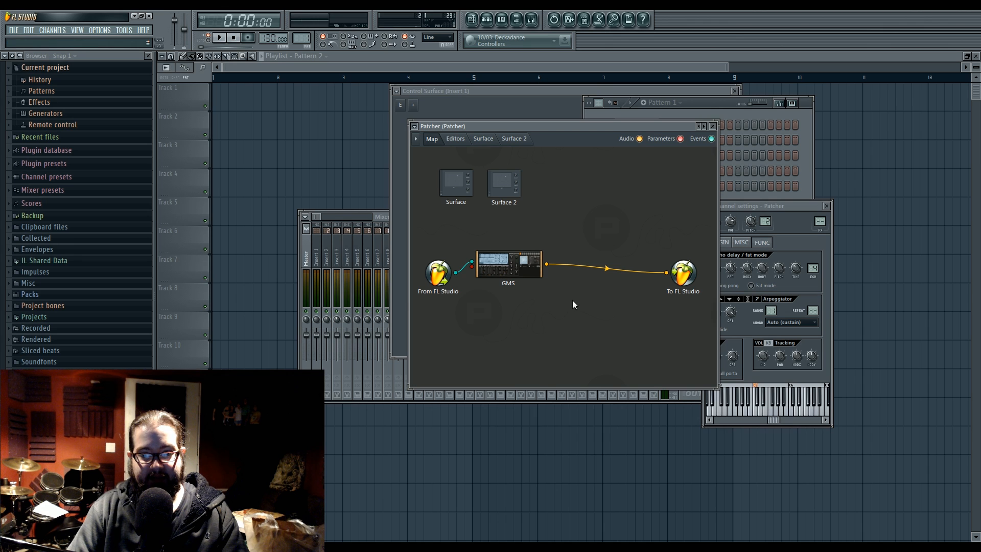
Step: Add a knob to the middle of Surface 2 and return to Patcher's map
{"action": "left_click", "coordinate": [718, 109]}
{"action": "left_click", "coordinate": [500, 272]}
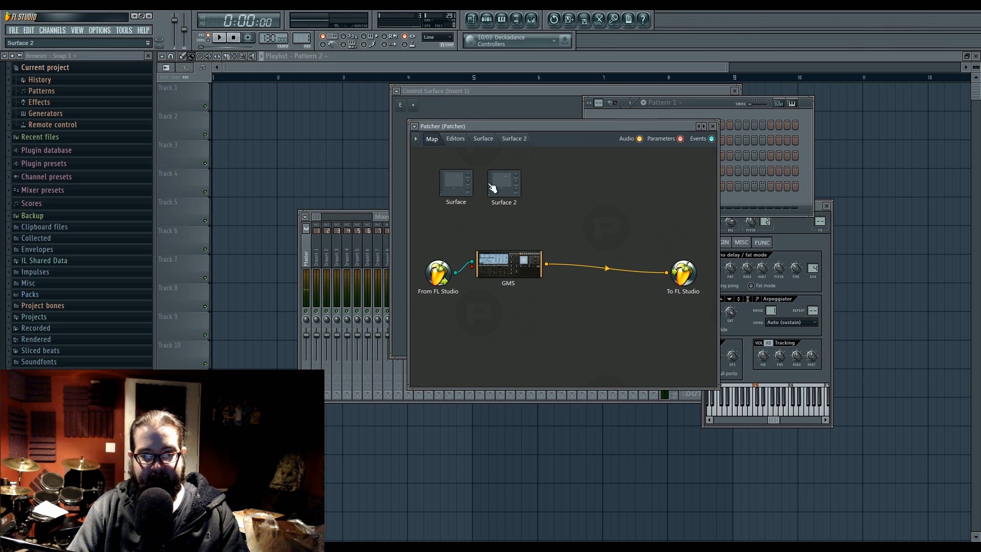
{"action": "double_click", "coordinate": [502, 183]}
{"action": "left_click", "coordinate": [433, 157]}
{"action": "left_click", "coordinate": [438, 166]}
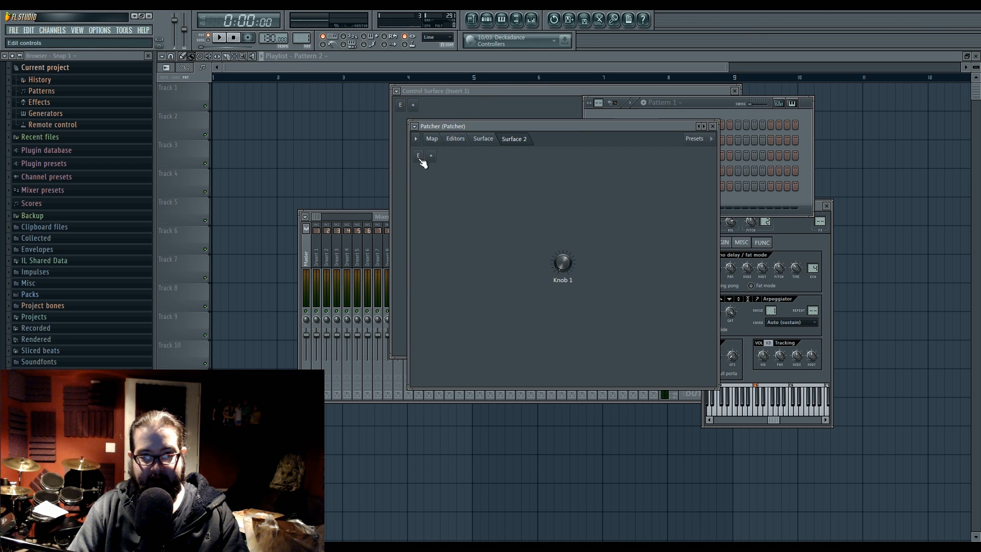
{"action": "left_click", "coordinate": [432, 139]}
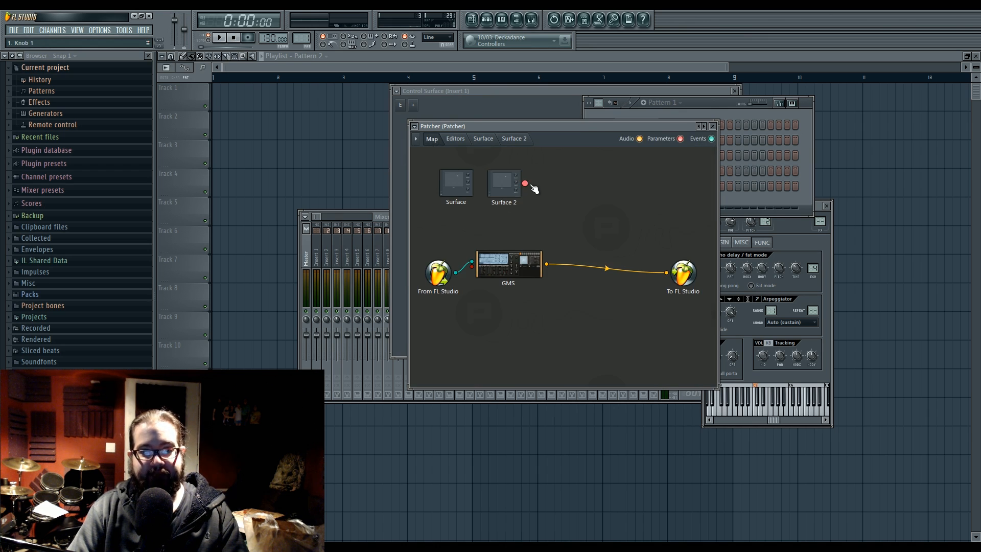
Step: Move GMS further right on the map, link Surface 2's knob output to its parameter input and check the knob
{"action": "left_click_drag", "start_coordinate": [524, 252], "coordinate": [565, 253]}
{"action": "left_click_drag", "start_coordinate": [524, 183], "coordinate": [565, 263]}
{"action": "double_click", "coordinate": [507, 187]}
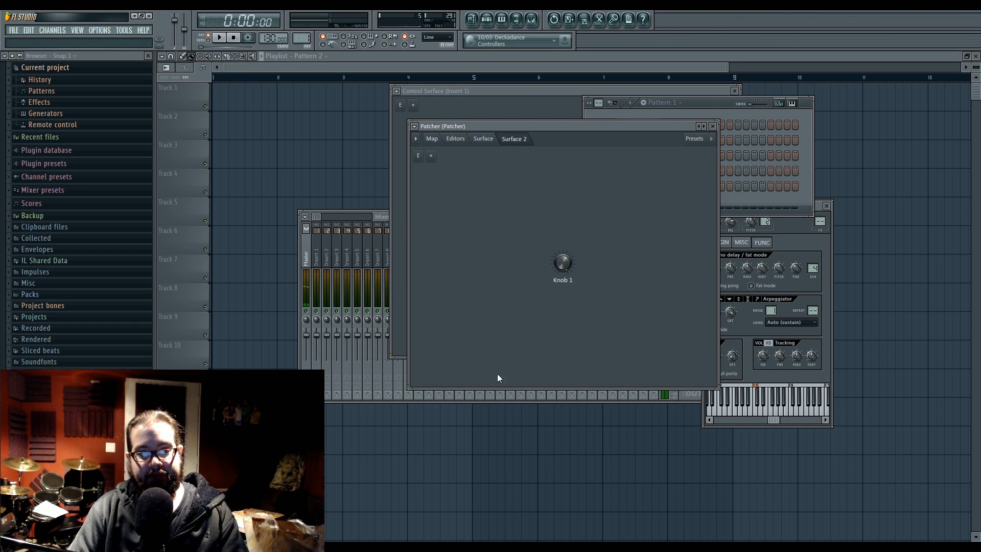
{"action": "left_click", "coordinate": [432, 140]}
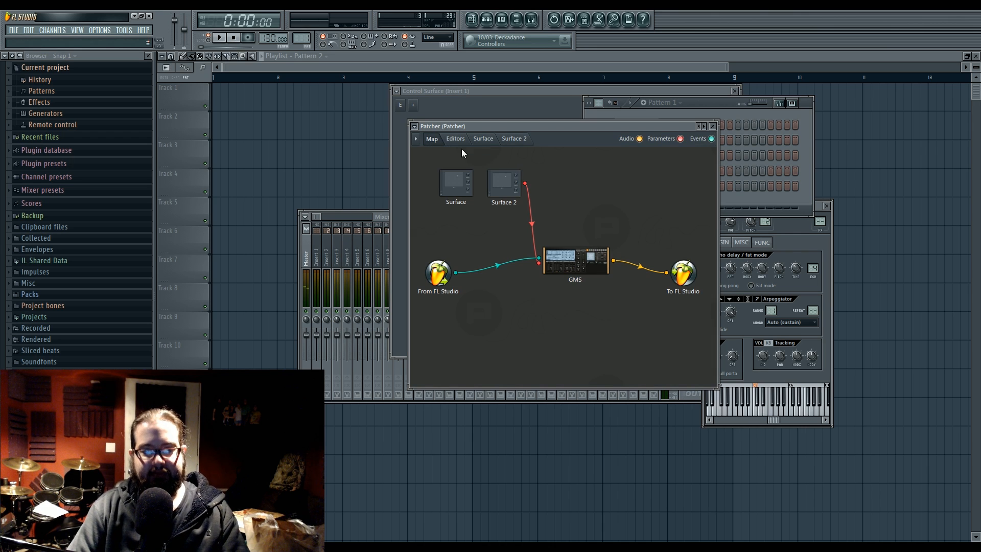
Step: Activate Knob 1's parameter on Surface 2 and bring up its automation and controller linking options
{"action": "left_click", "coordinate": [514, 140]}
{"action": "right_click", "coordinate": [559, 258]}
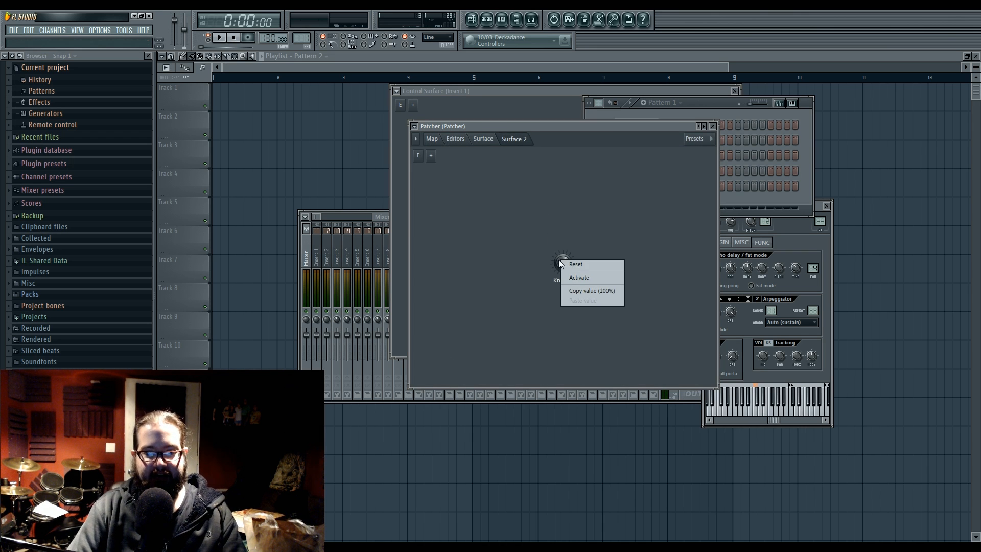
{"action": "left_click", "coordinate": [571, 278]}
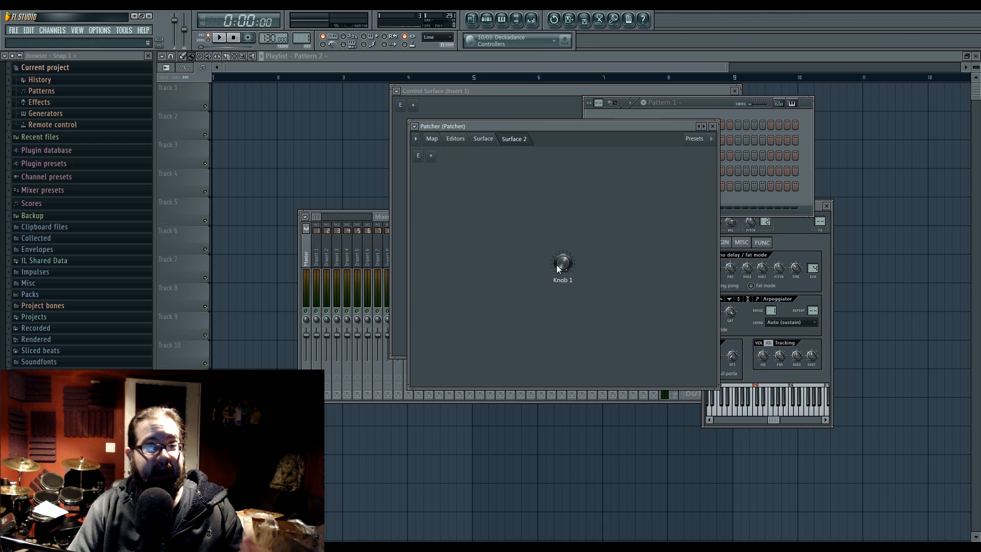
{"action": "right_click", "coordinate": [556, 264]}
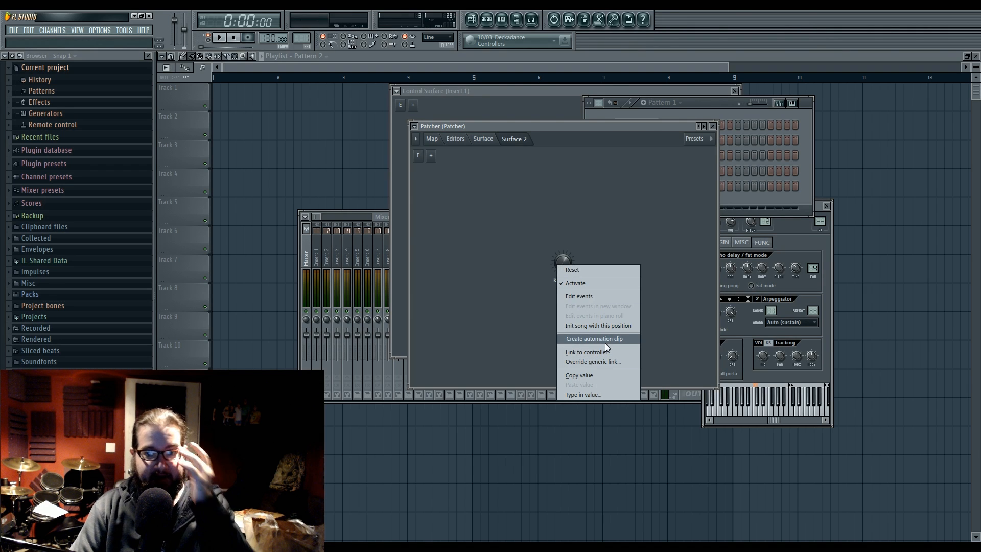
Step: Check the filter cutoff's parameter options in the GMS editor, and go back to Surface 2 to try Knob 1
{"action": "left_click", "coordinate": [436, 140]}
{"action": "double_click", "coordinate": [566, 259]}
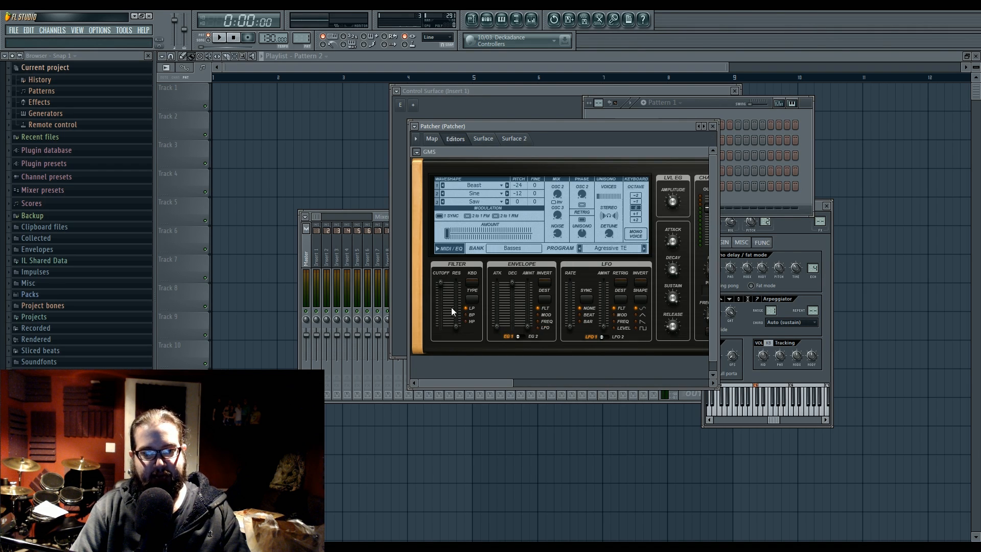
{"action": "right_click", "coordinate": [440, 284]}
{"action": "left_click", "coordinate": [491, 337]}
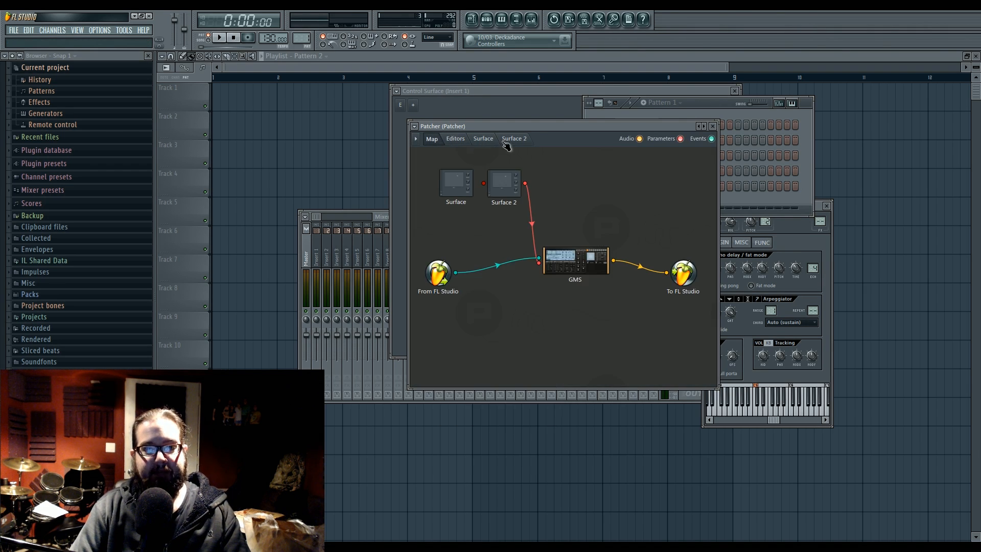
{"action": "left_click", "coordinate": [513, 140]}
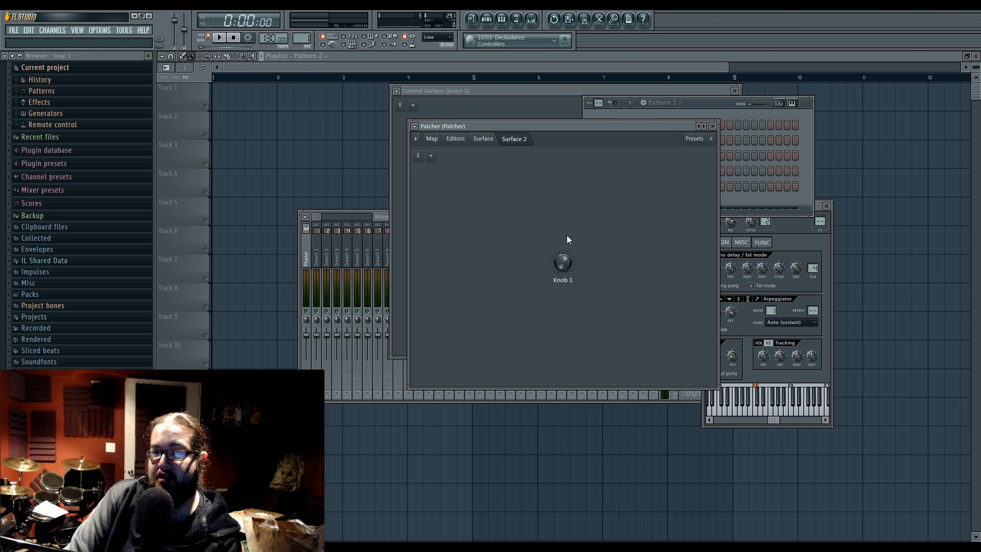
{"action": "left_click_drag", "start_coordinate": [566, 246], "coordinate": [566, 286]}
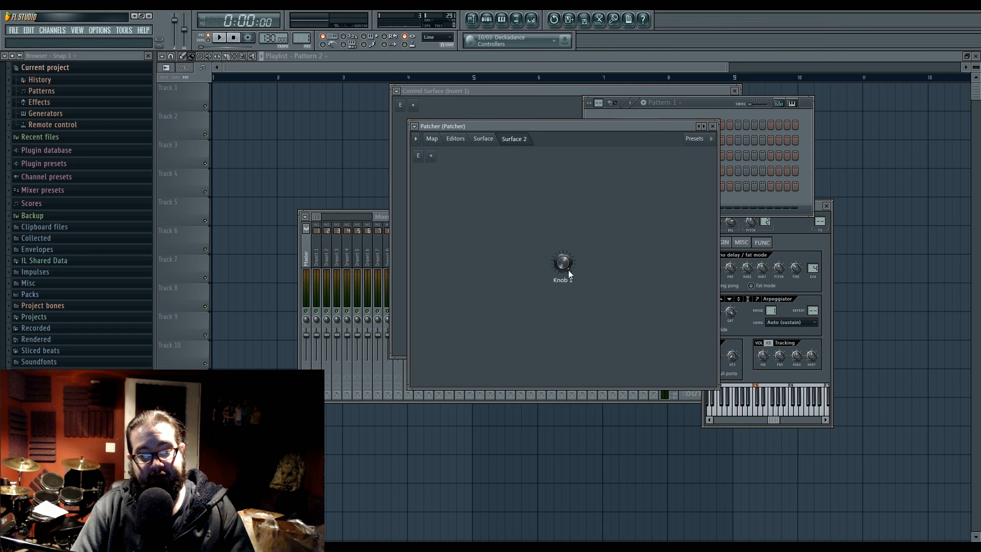
Step: Move the Patcher window further left, widen it and return to Patcher's map
{"action": "left_click_drag", "start_coordinate": [543, 135], "coordinate": [525, 137]}
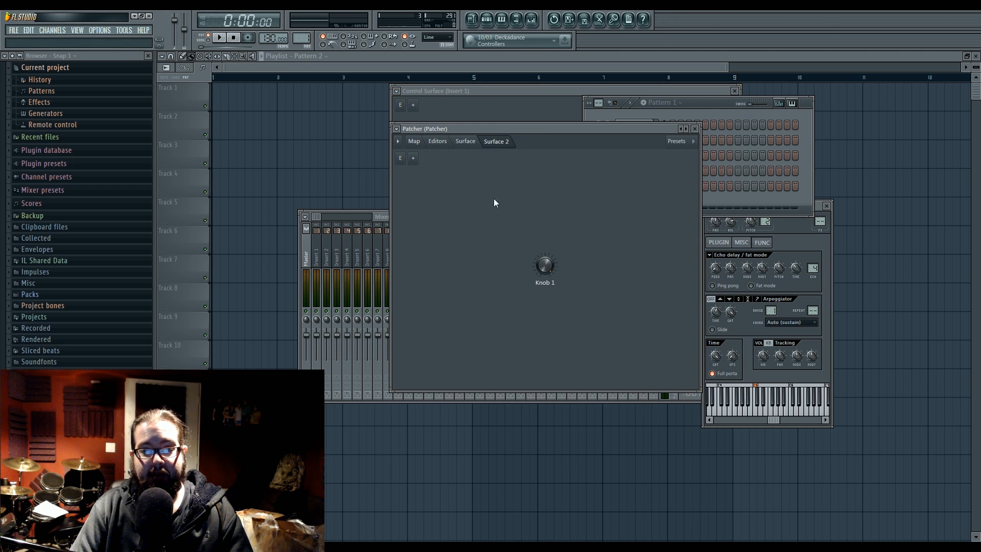
{"action": "left_click_drag", "start_coordinate": [391, 201], "coordinate": [319, 202]}
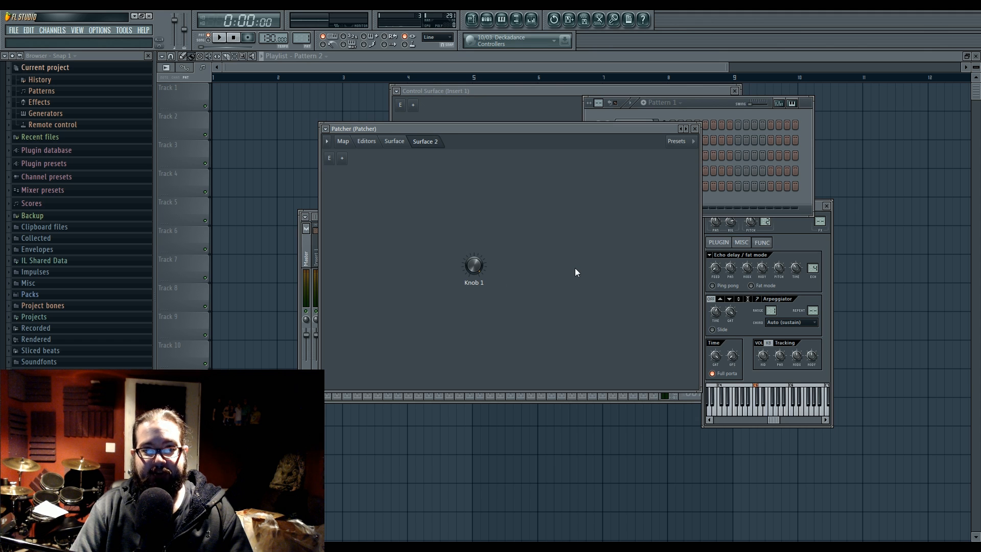
{"action": "left_click", "coordinate": [351, 142]}
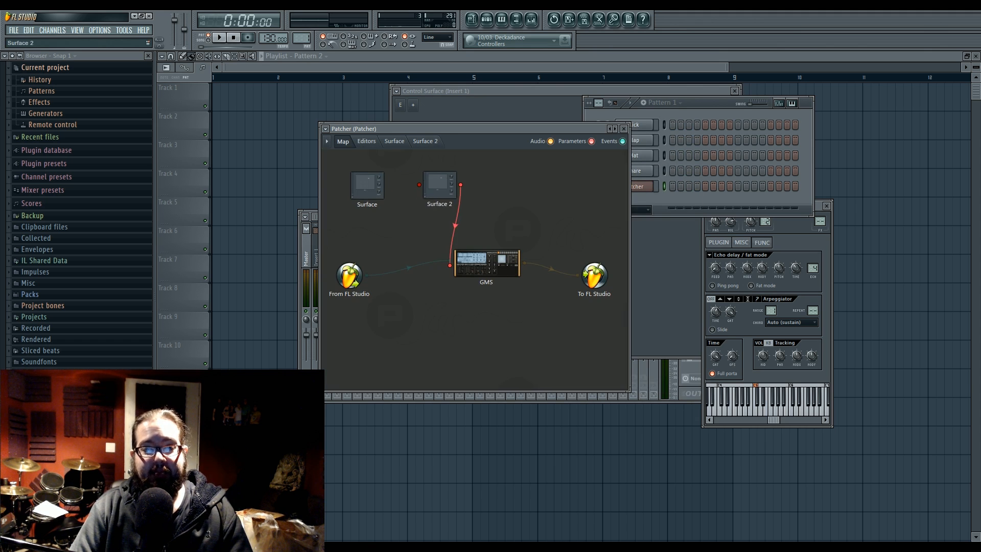
Step: Add an XY controller to the first Surface and set the default value of its X axis
{"action": "double_click", "coordinate": [372, 189]}
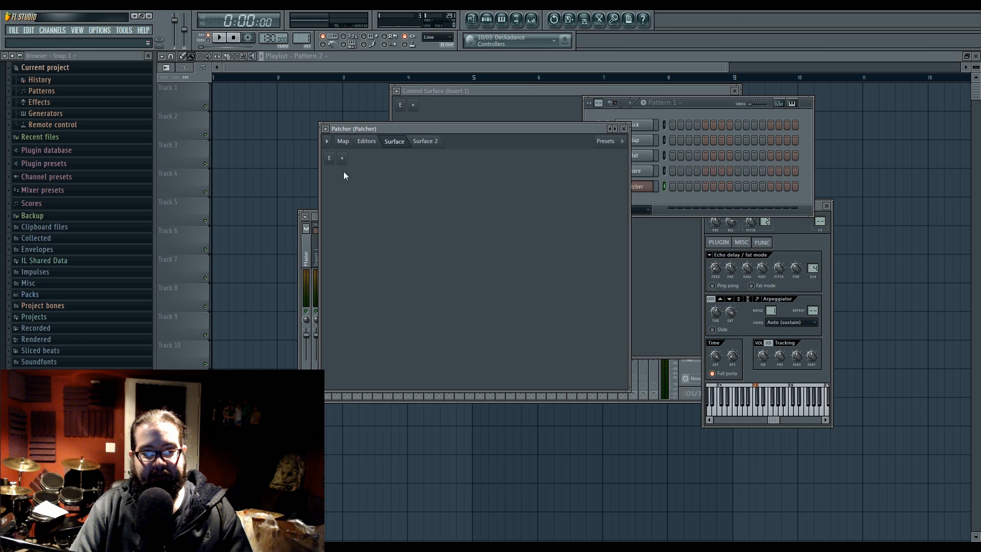
{"action": "left_click", "coordinate": [342, 158]}
{"action": "left_click", "coordinate": [359, 180]}
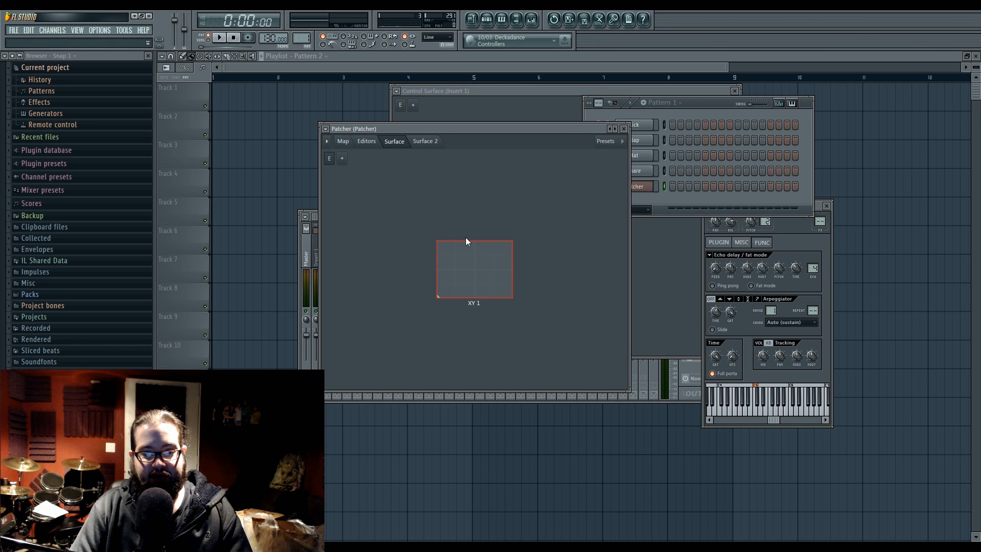
{"action": "right_click", "coordinate": [472, 258]}
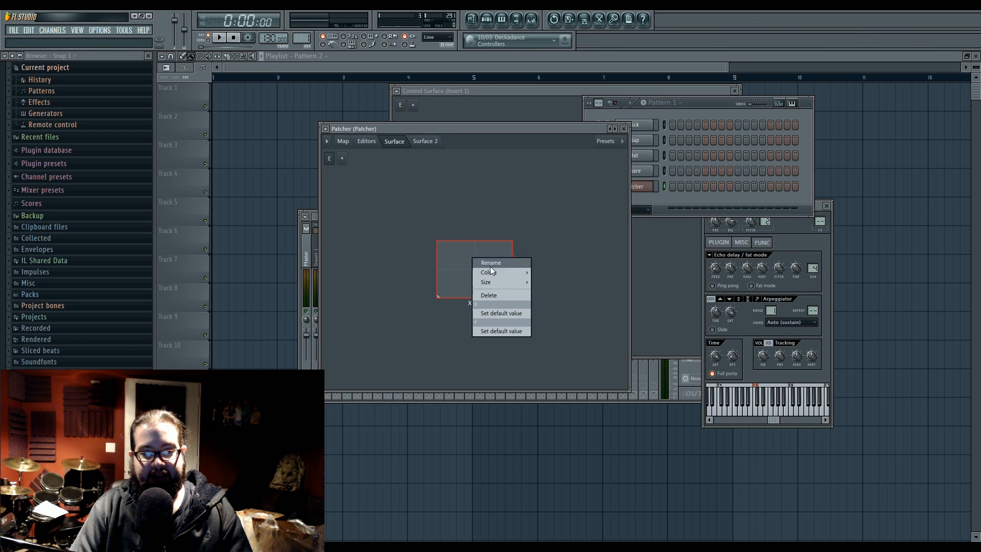
{"action": "left_click", "coordinate": [520, 316]}
Step: Leave the first Surface's edit mode, activate the XY controller's X parameter and return to Patcher's map
{"action": "left_click", "coordinate": [330, 160]}
{"action": "right_click", "coordinate": [465, 259]}
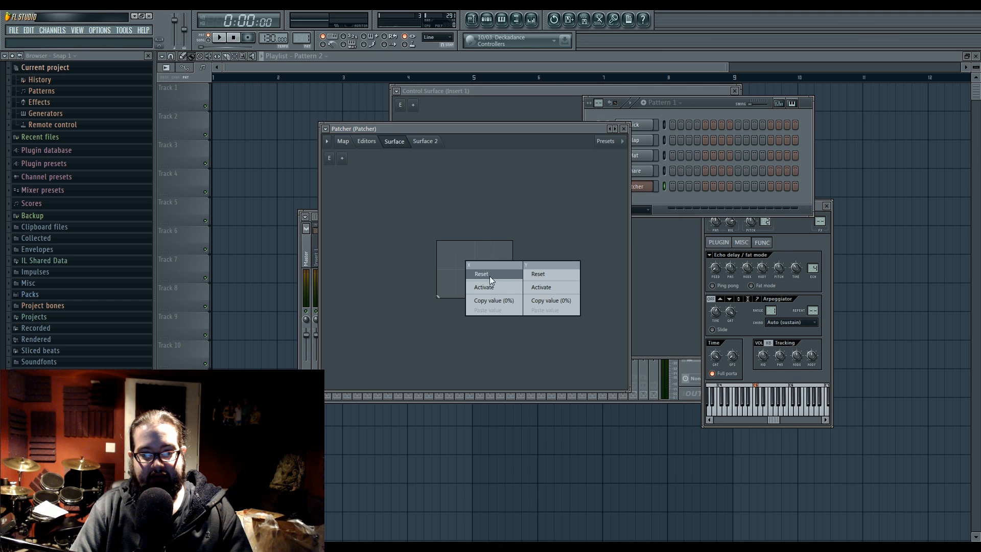
{"action": "left_click", "coordinate": [498, 288]}
{"action": "left_click", "coordinate": [327, 141]}
{"action": "left_click", "coordinate": [343, 142]}
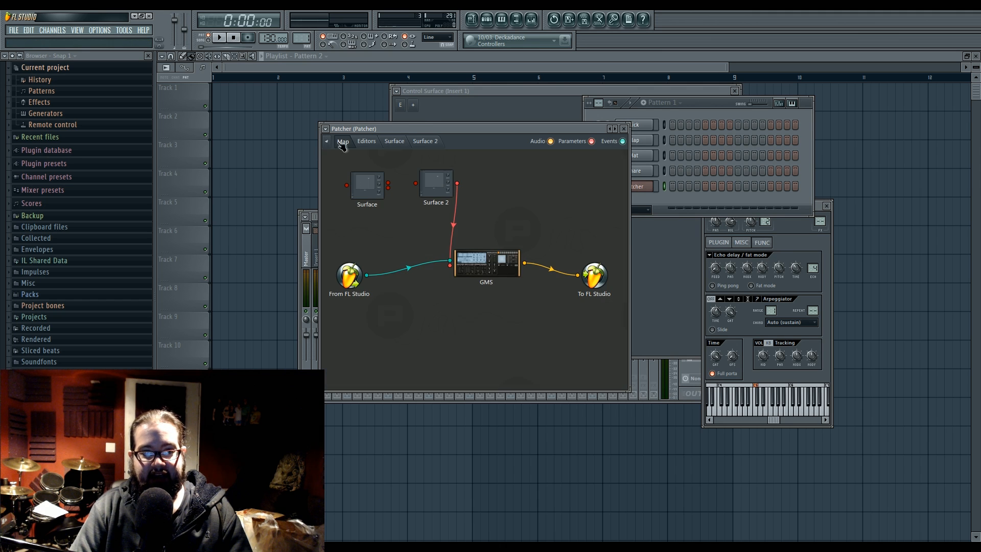
Step: Link the first Surface's upper parameter output to Surface 2's input and try the XY controller
{"action": "left_click_drag", "start_coordinate": [347, 185], "coordinate": [415, 183]}
{"action": "left_click_drag", "start_coordinate": [415, 182], "coordinate": [388, 183]}
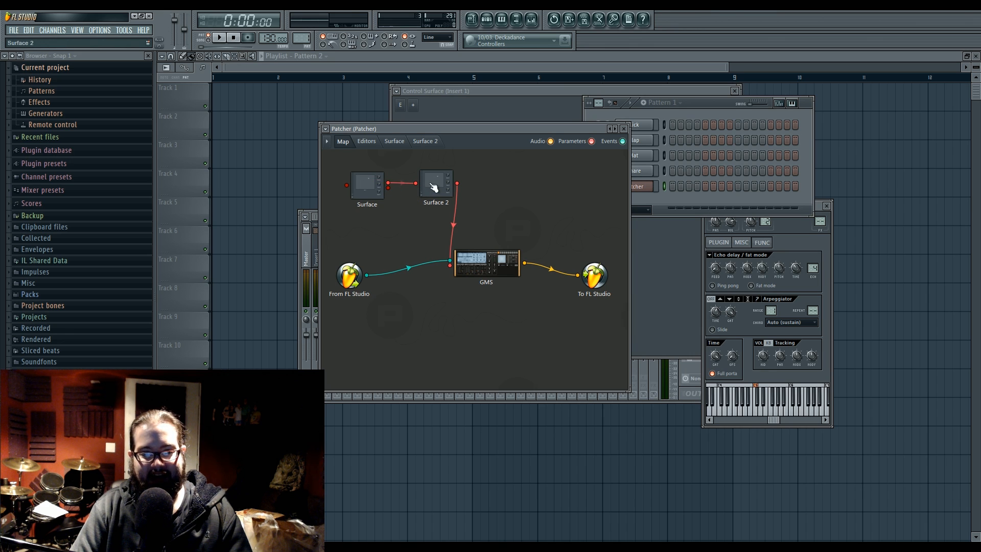
{"action": "double_click", "coordinate": [366, 181]}
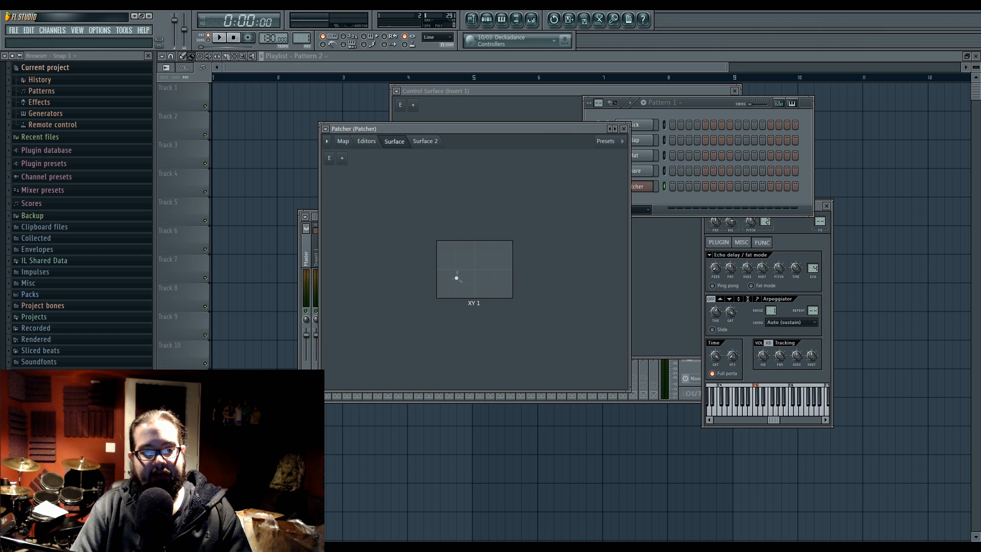
{"action": "left_click", "coordinate": [343, 142]}
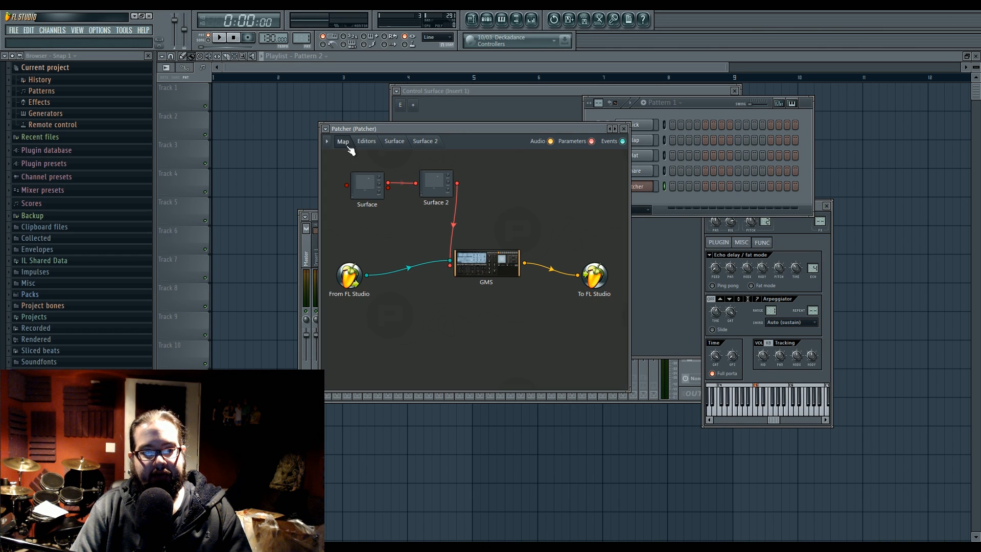
Step: Reopen Patcher, then check the XY controller on the first Surface and the linked knob on Surface 2
{"action": "left_click", "coordinate": [653, 189]}
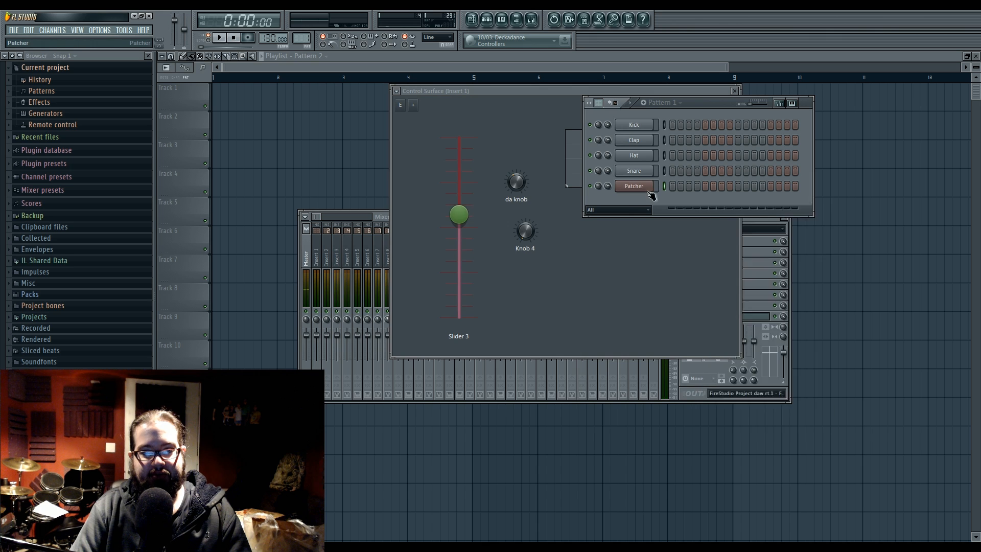
{"action": "left_click", "coordinate": [650, 189]}
{"action": "left_click", "coordinate": [394, 141]}
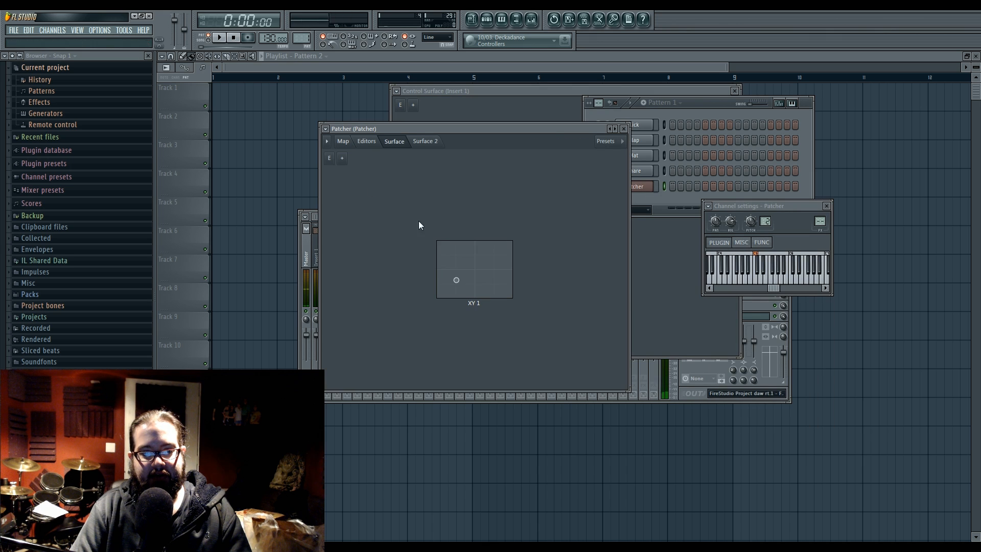
{"action": "left_click", "coordinate": [349, 146]}
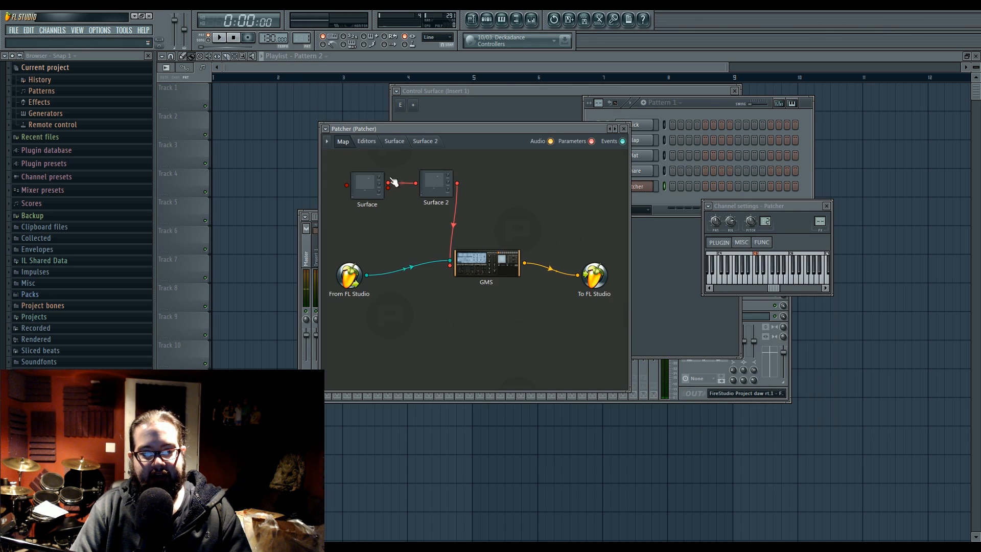
{"action": "double_click", "coordinate": [435, 183]}
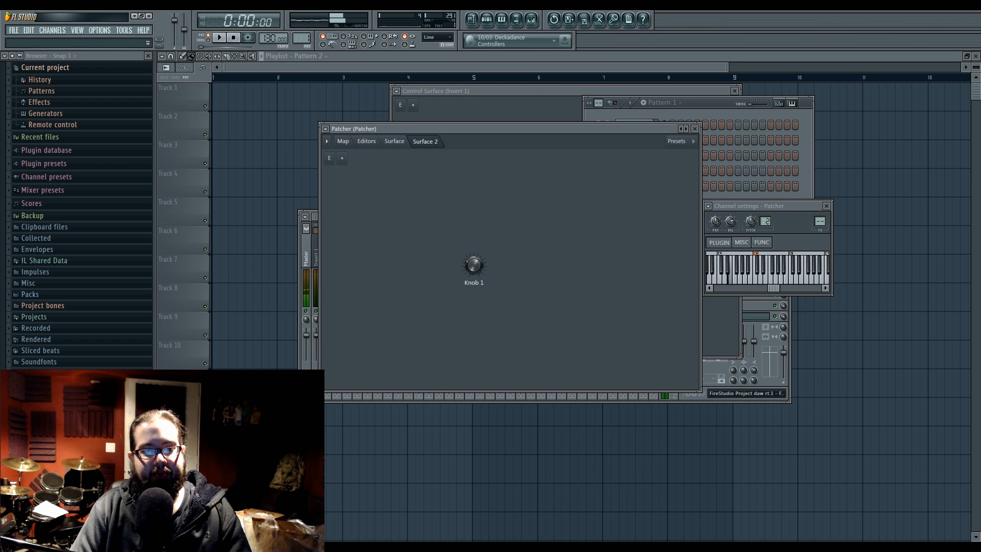
{"action": "left_click", "coordinate": [343, 143]}
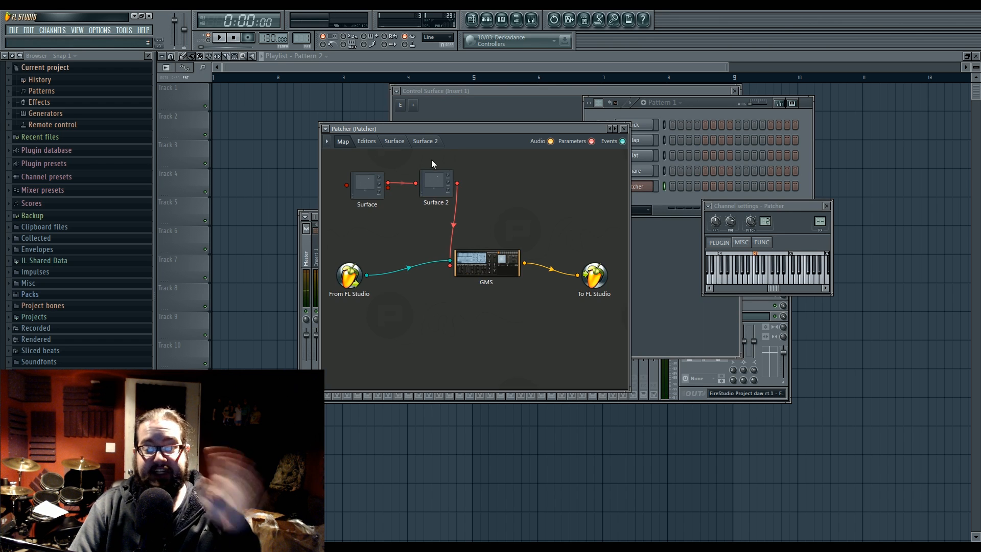
Step: Shift the Patcher window slightly left, check Surface 2's knob once more and return to the map
{"action": "left_click_drag", "start_coordinate": [499, 130], "coordinate": [505, 127]}
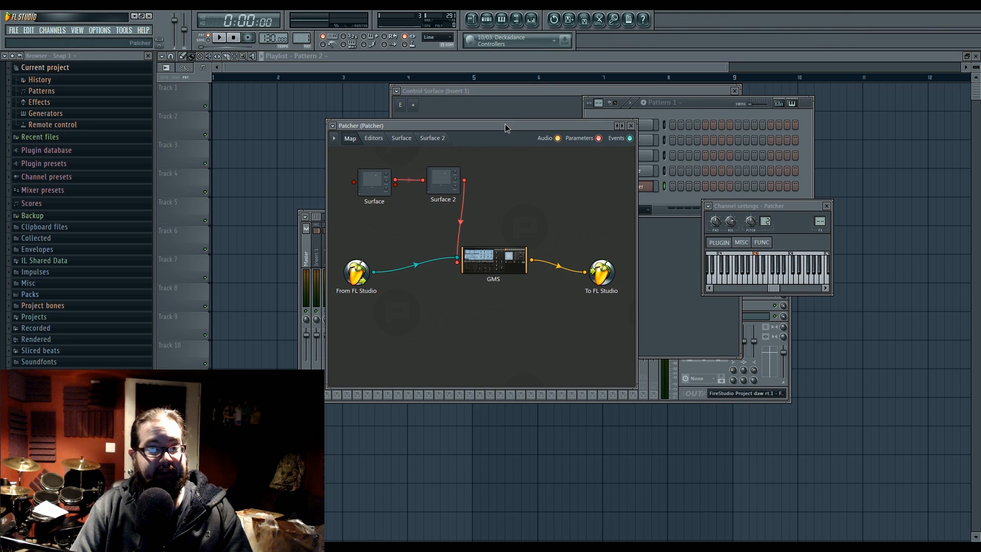
{"action": "left_click_drag", "start_coordinate": [506, 127], "coordinate": [484, 128]}
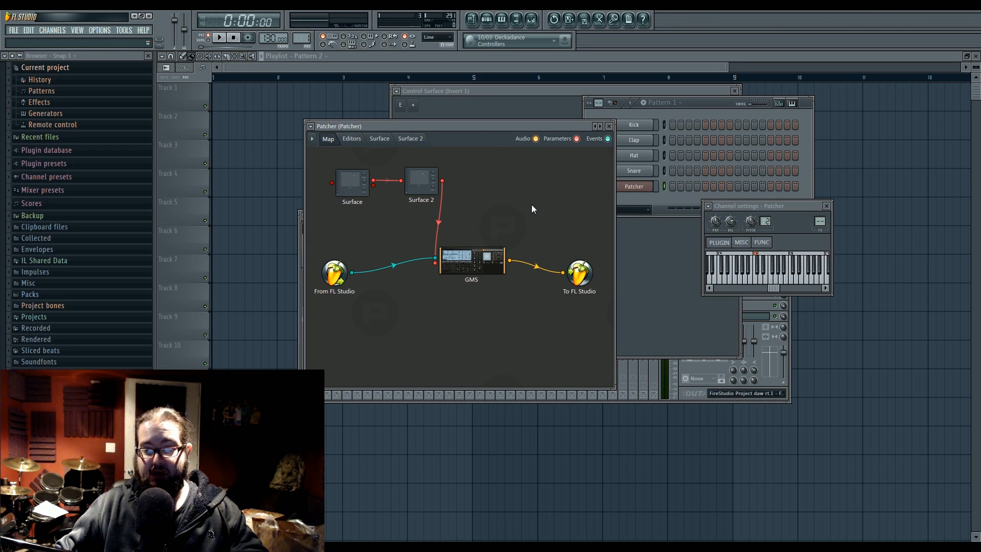
{"action": "mouse_move", "coordinate": [422, 182]}
{"action": "left_mouse_down"}
{"action": "mouse_move", "coordinate": [418, 210]}
{"action": "mouse_move", "coordinate": [421, 186]}
{"action": "left_mouse_up"}
{"action": "double_click", "coordinate": [423, 192]}
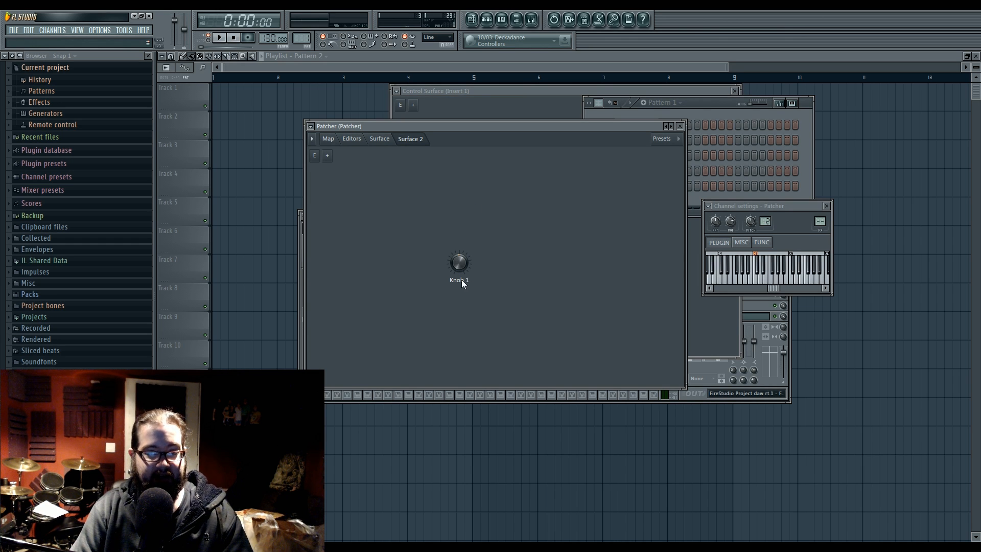
{"action": "left_click", "coordinate": [329, 139]}
Step: Move the Patcher window aside to bring the Control Surface window into the clear, and close Patcher
{"action": "left_click_drag", "start_coordinate": [485, 128], "coordinate": [815, 195]}
{"action": "left_click_drag", "start_coordinate": [521, 92], "coordinate": [398, 122]}
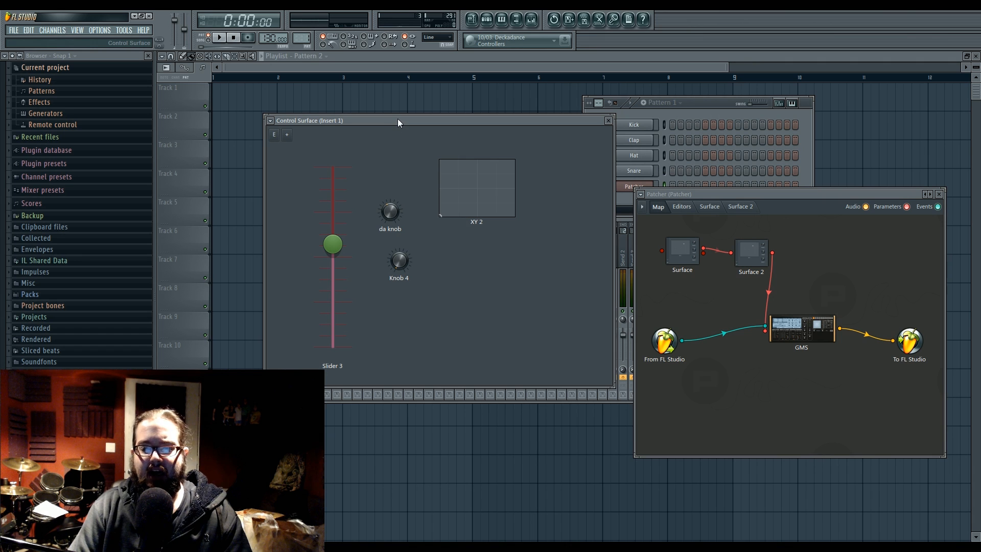
{"action": "left_click", "coordinate": [939, 194]}
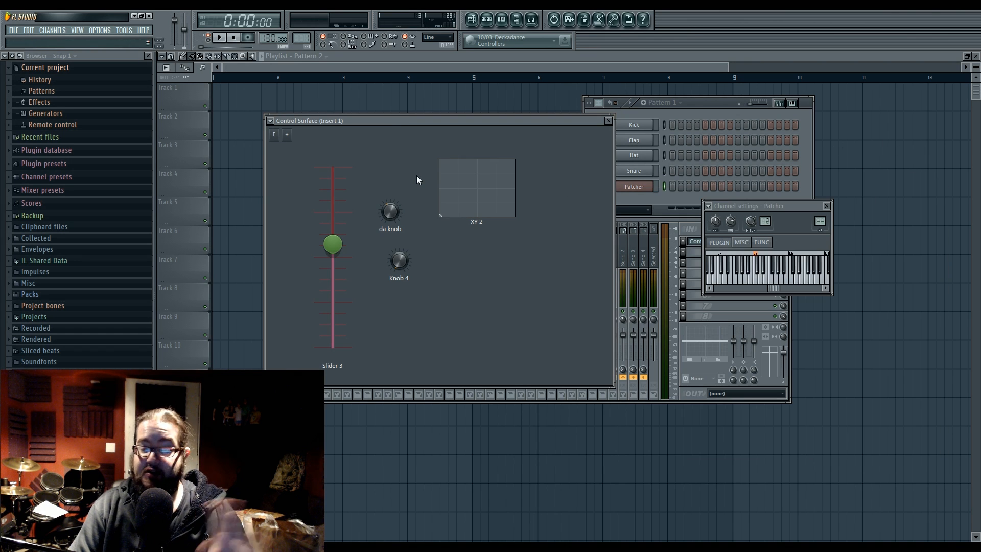